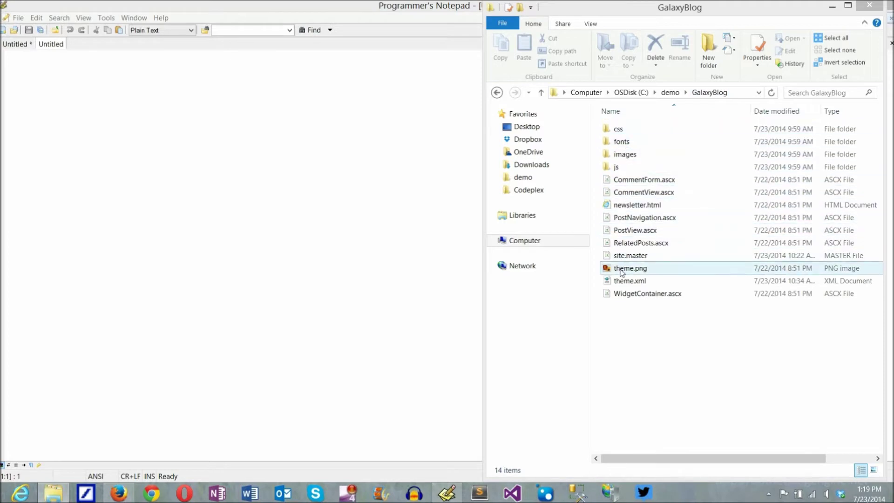
# Open GalaxyBlog's site.master in Programmer's Notepad and review its script block and ShRoot usage
pyautogui.moveTo(608, 257); pyautogui.dragTo(338, 195)
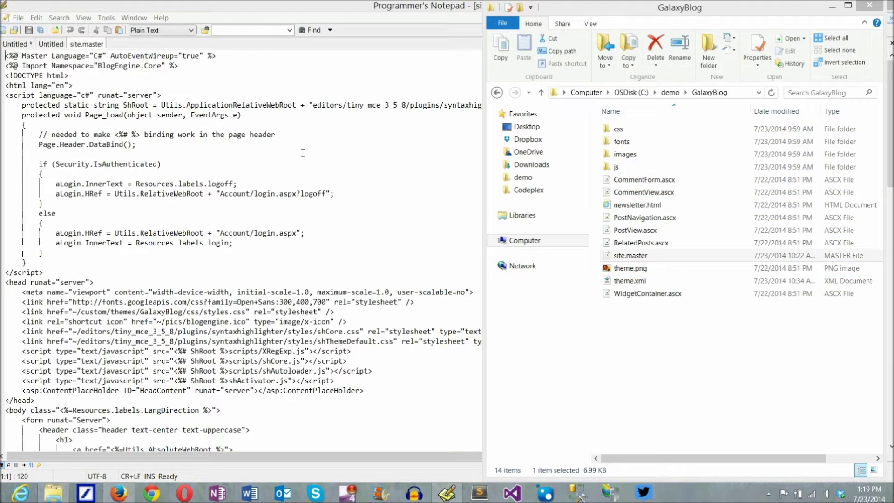
pyautogui.click(302, 152)
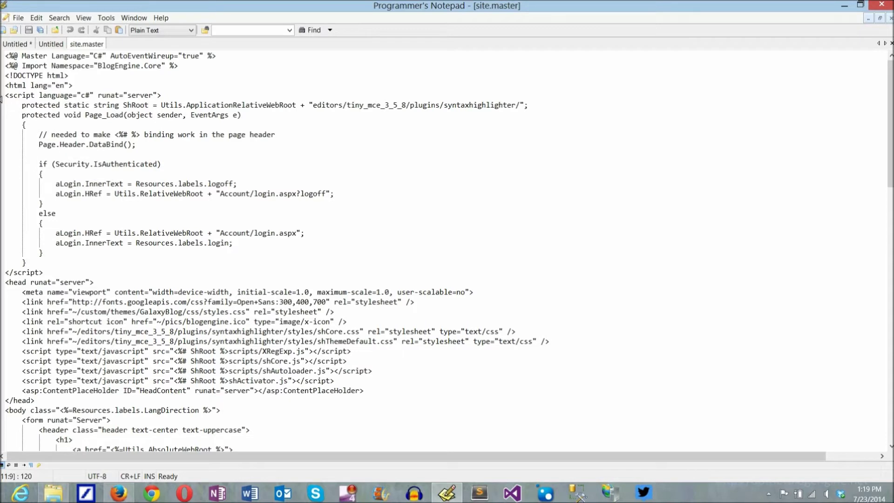
pyautogui.moveTo(6, 95); pyautogui.dragTo(56, 268)
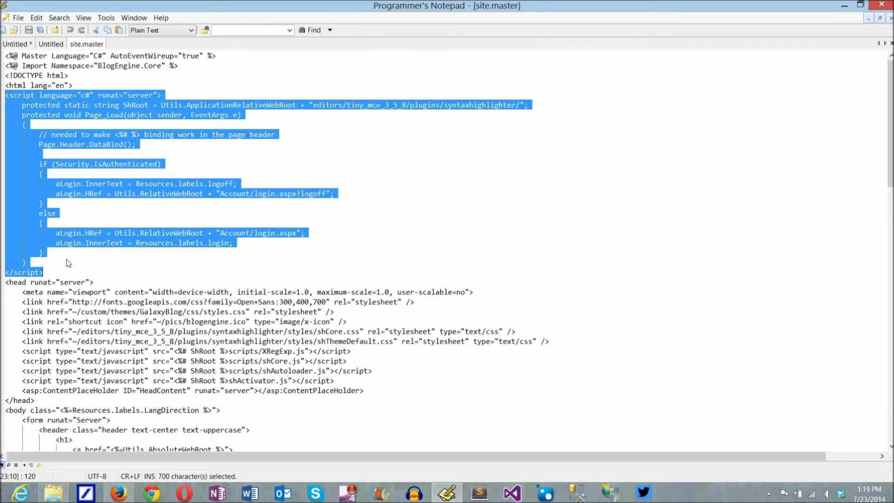
pyautogui.click(68, 262)
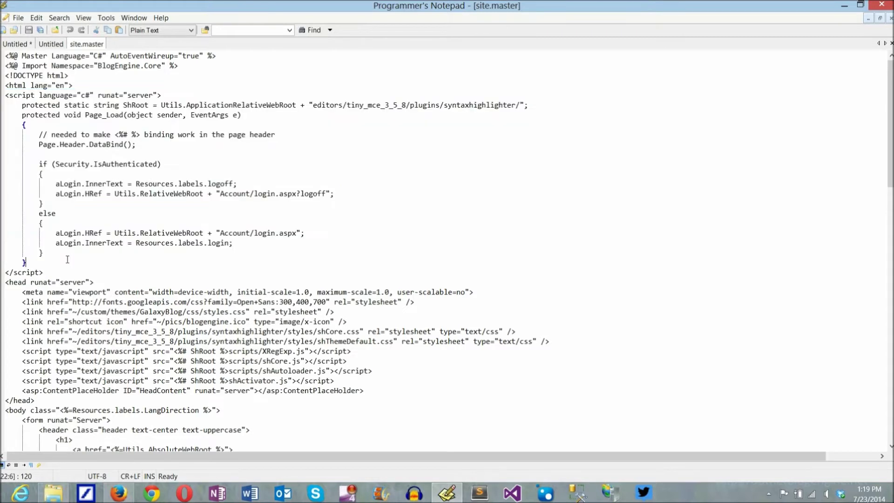
pyautogui.doubleClick(204, 351)
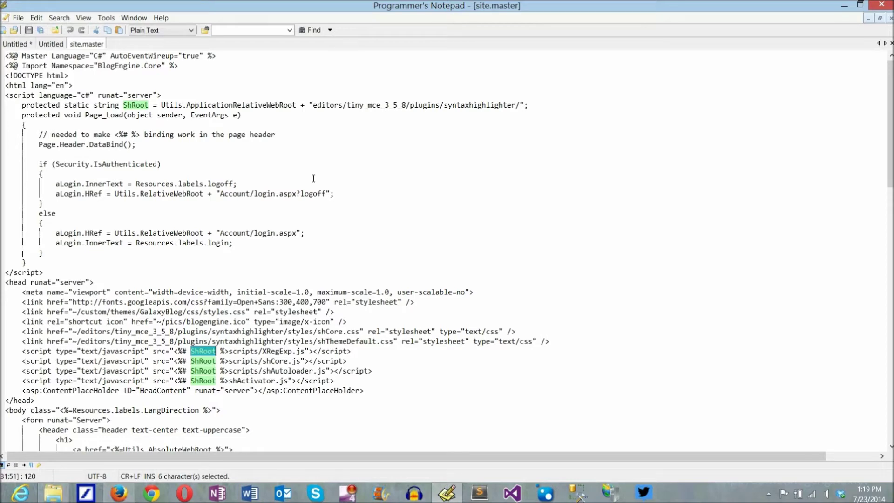
pyautogui.hotkey('alt', 'Tab')
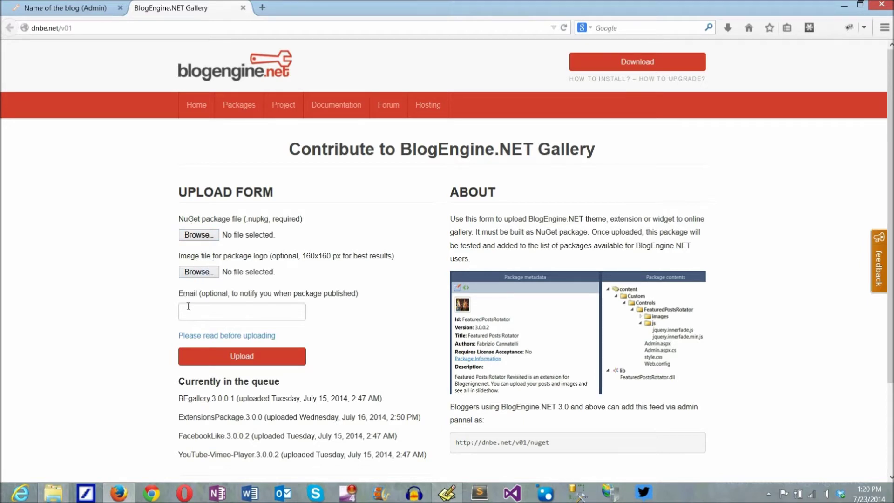
# Read the Building NuGet Package guide, then return to the gallery upload form
pyautogui.click(235, 336)
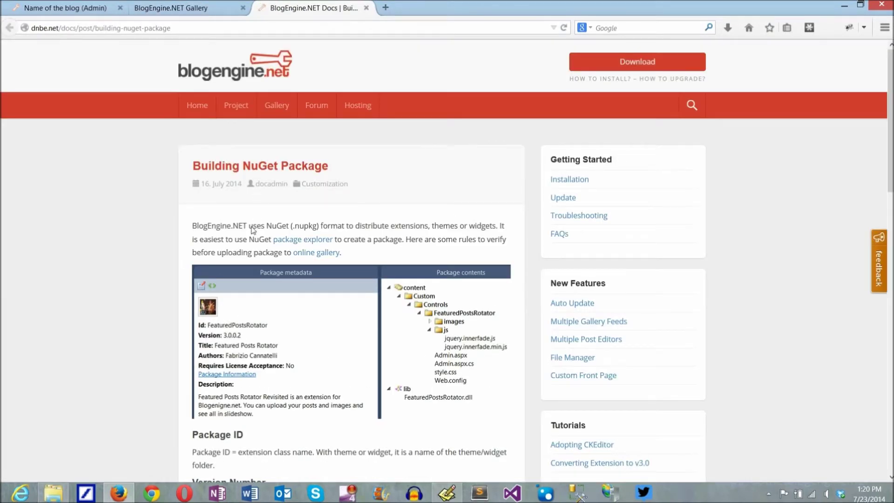
pyautogui.scroll(-1, 253, 227)
pyautogui.scroll(-2, 253, 229)
pyautogui.scroll(-1, 259, 231)
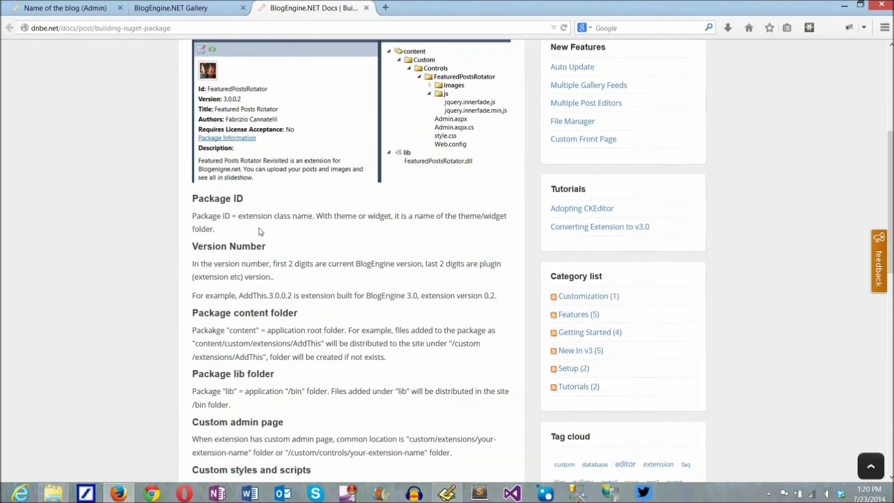
pyautogui.scroll(-1, 259, 231)
pyautogui.scroll(-1, 259, 232)
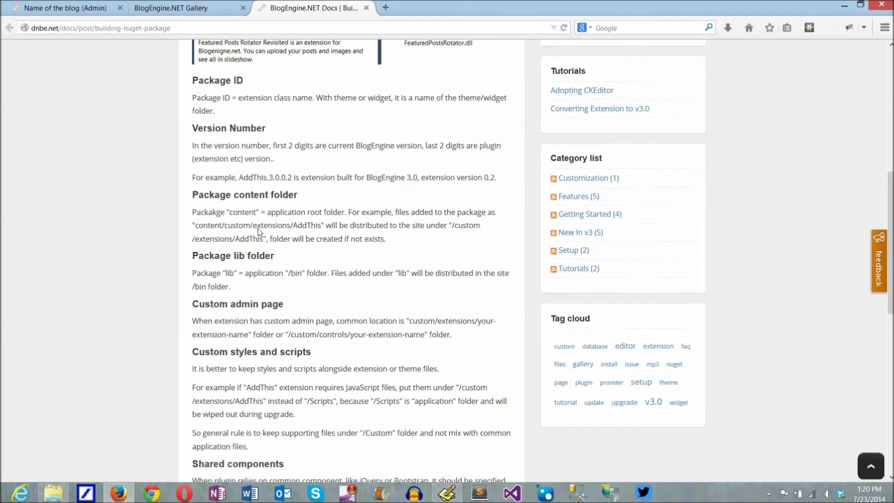
pyautogui.scroll(-1, 259, 232)
pyautogui.scroll(-2, 259, 231)
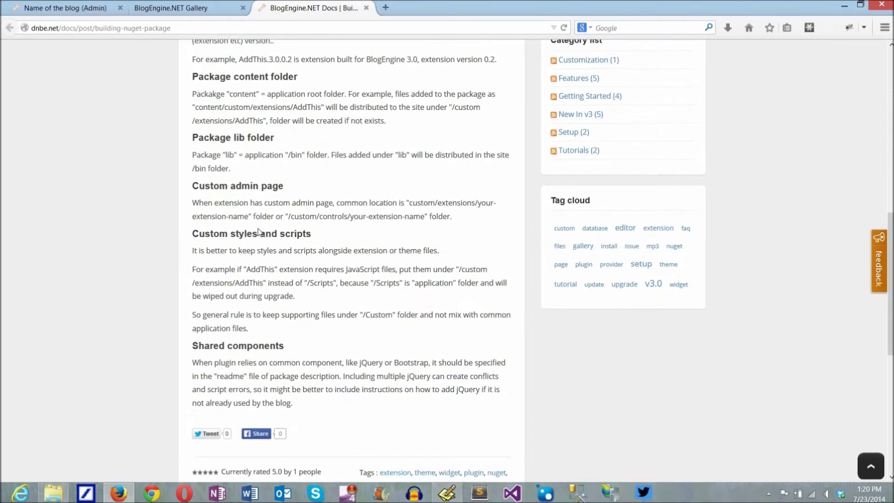
pyautogui.scroll(1, 279, 236)
pyautogui.scroll(4, 278, 235)
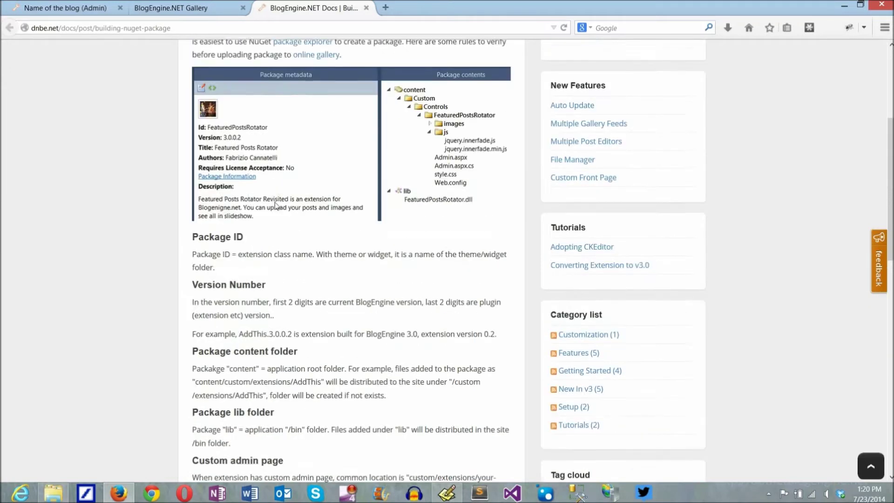
pyautogui.scroll(2, 274, 200)
pyautogui.scroll(3, 274, 200)
pyautogui.scroll(2, 288, 227)
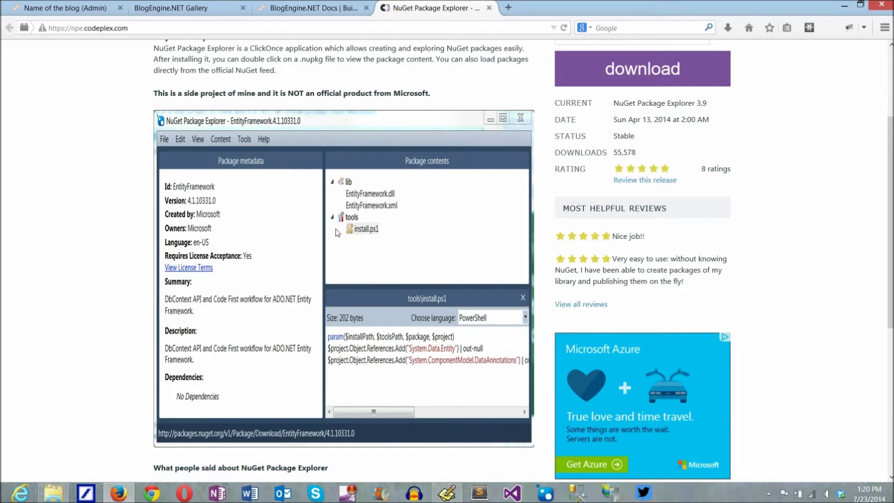
pyautogui.click(172, 8)
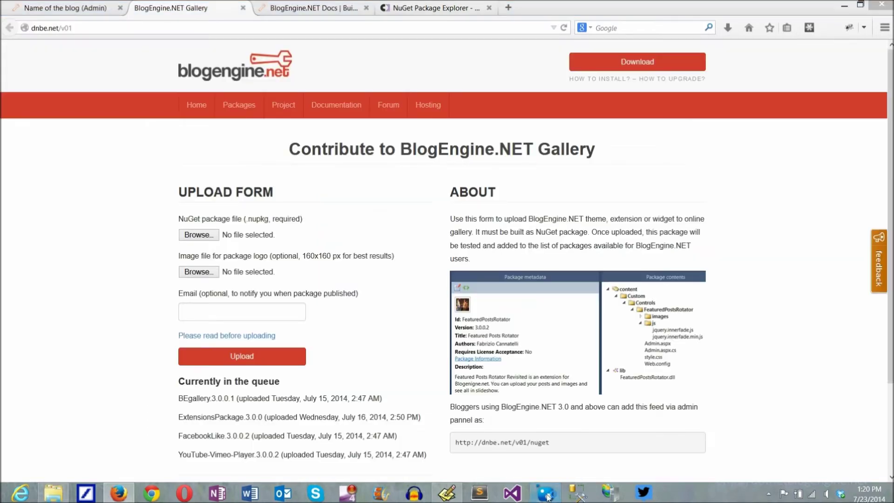
# Launch NuGet Package Explorer and create a new package with a content folder
pyautogui.click(546, 493)
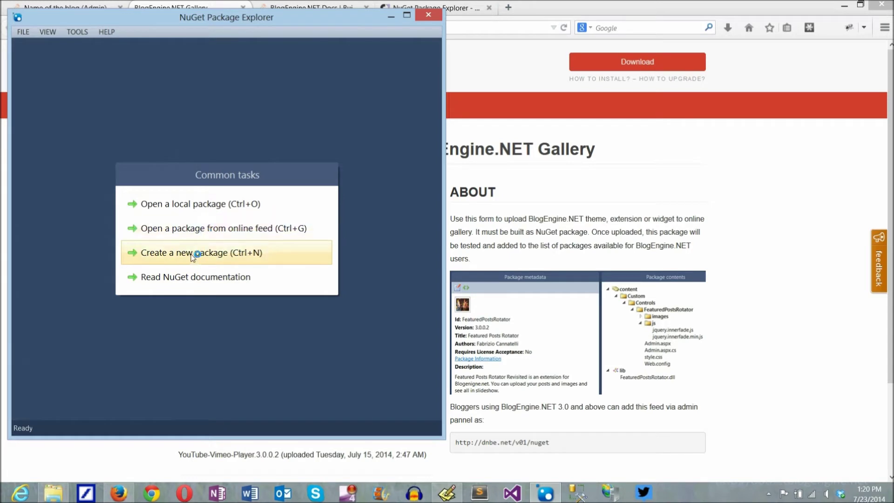
pyautogui.click(201, 252)
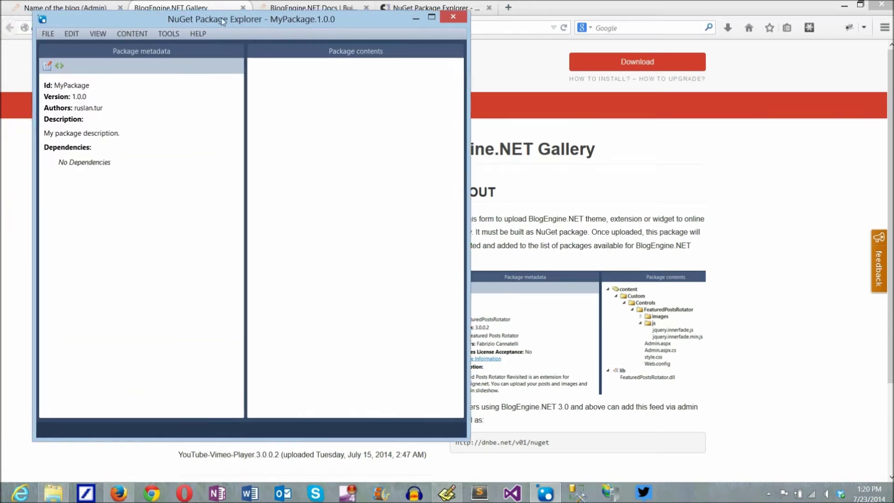
pyautogui.moveTo(198, 19); pyautogui.dragTo(228, 10)
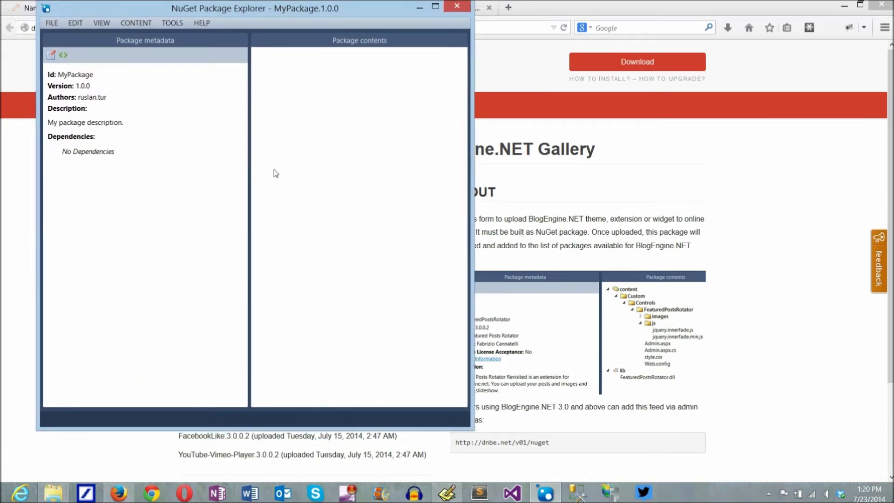
pyautogui.click(137, 24)
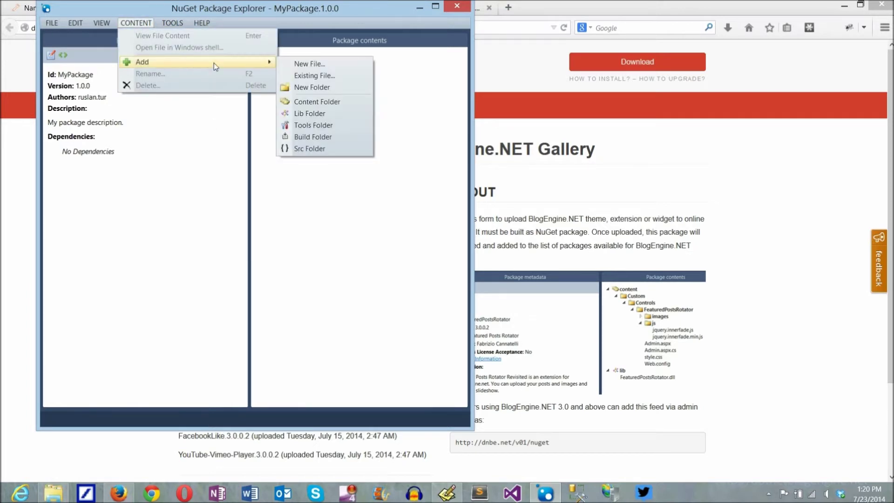
pyautogui.moveTo(168, 61)
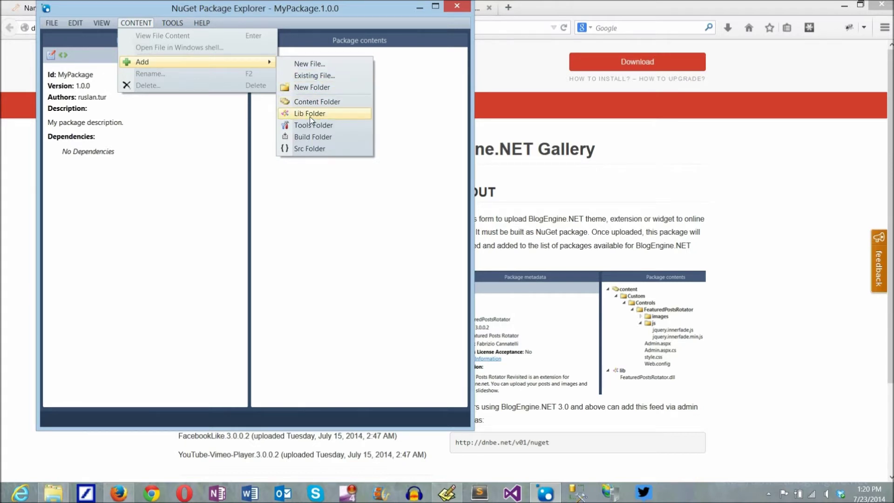
pyautogui.click(307, 103)
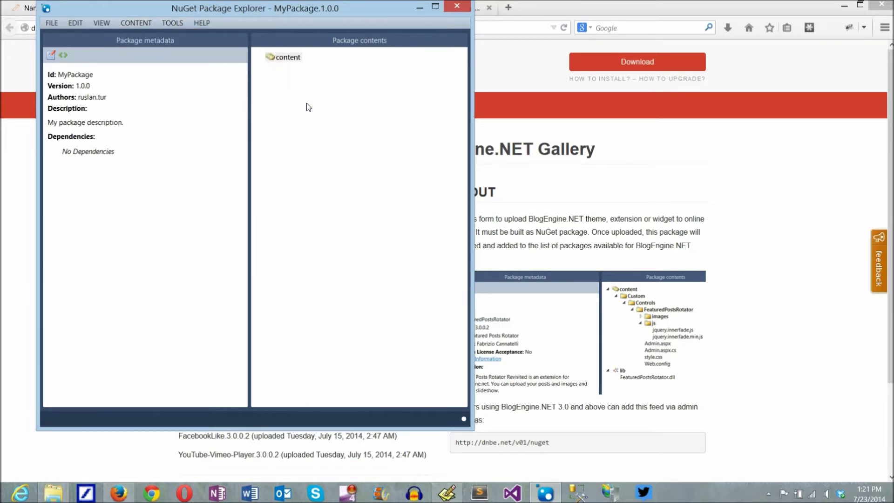
# Add a Custom folder inside content and a Themes folder inside Custom
pyautogui.rightClick(275, 59)
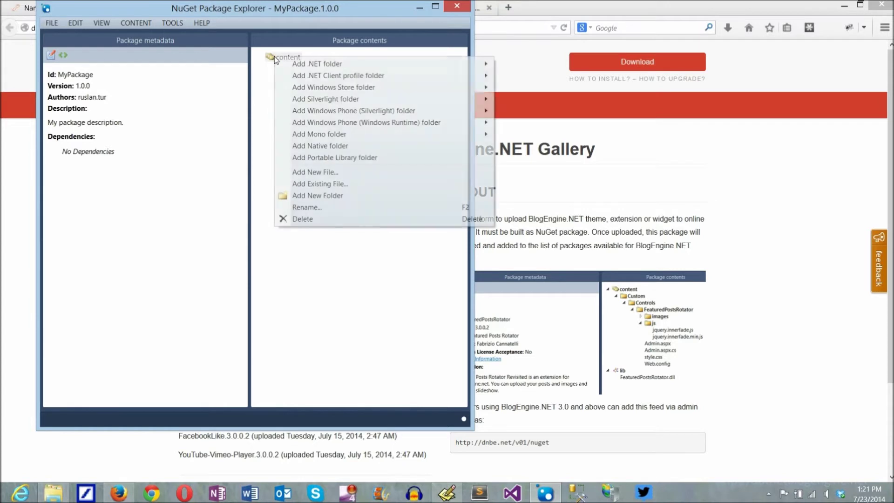
pyautogui.click(335, 197)
pyautogui.write('C')
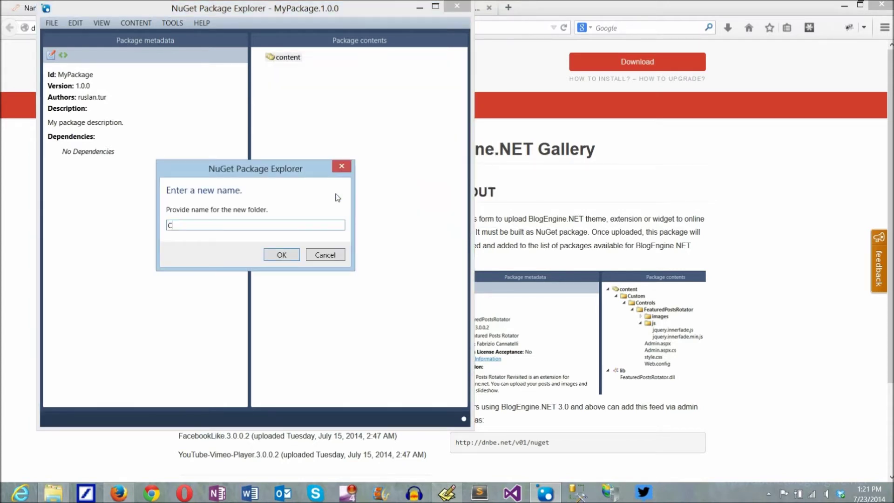
pyautogui.write('ustom')
pyautogui.click(281, 254)
pyautogui.rightClick(285, 65)
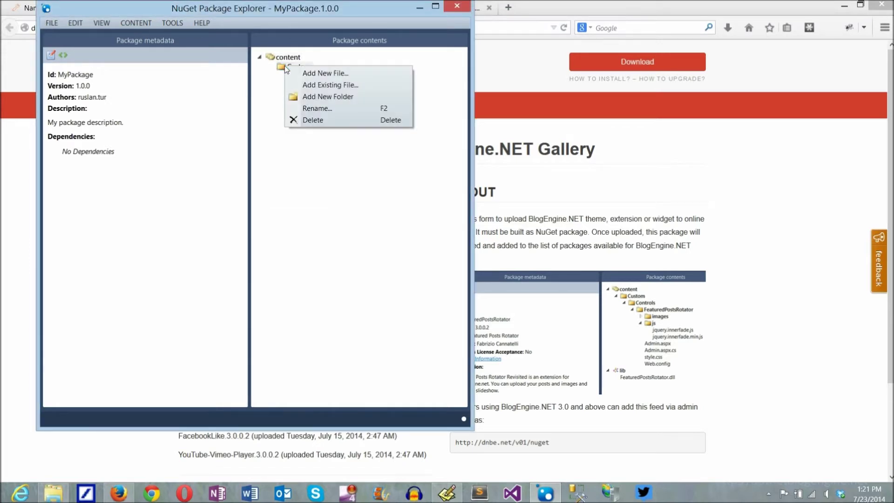
pyautogui.click(342, 96)
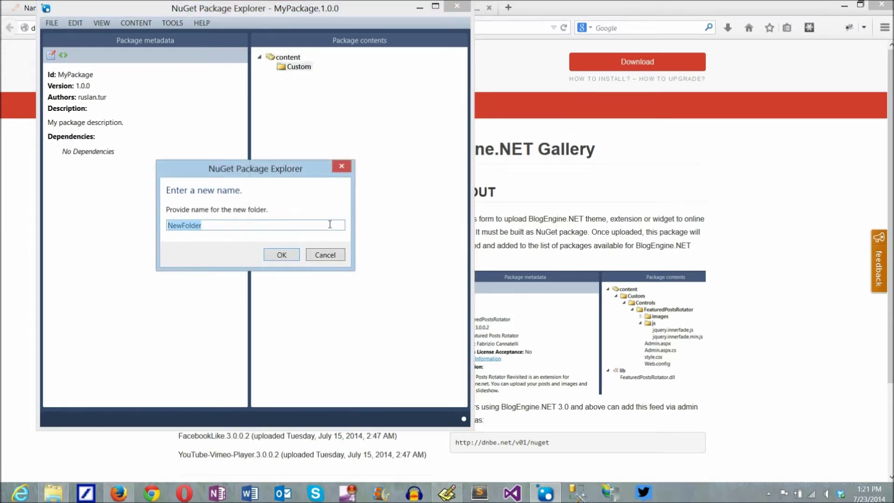
pyautogui.write('Themes')
pyautogui.click(281, 255)
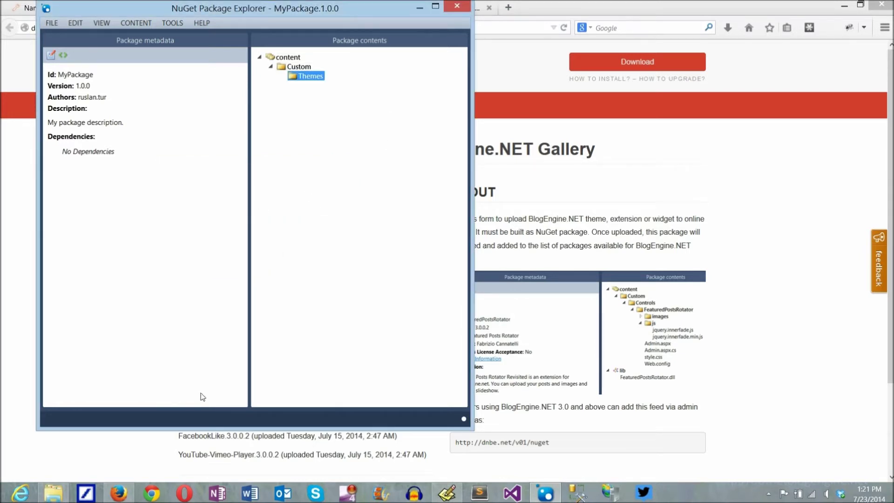
pyautogui.click(55, 494)
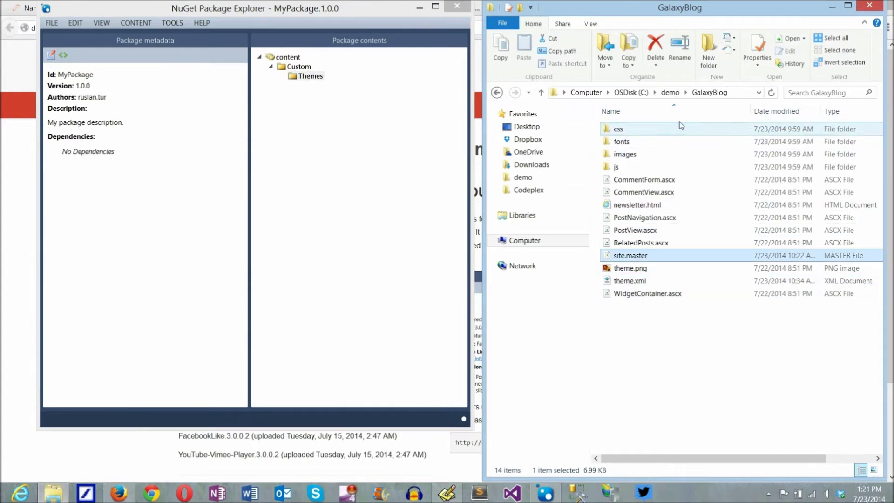
# Drag the GalaxyBlog theme folder from the demo folder into the package's Themes folder
pyautogui.click(670, 92)
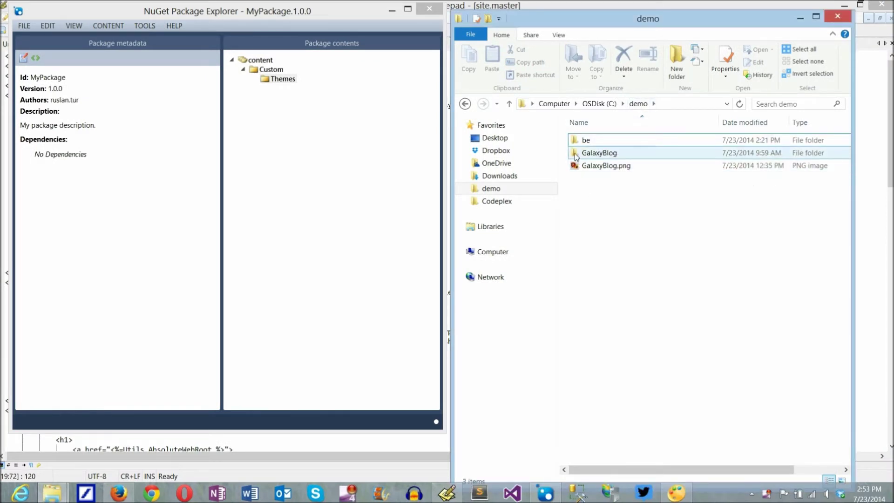
pyautogui.moveTo(580, 153); pyautogui.dragTo(285, 101)
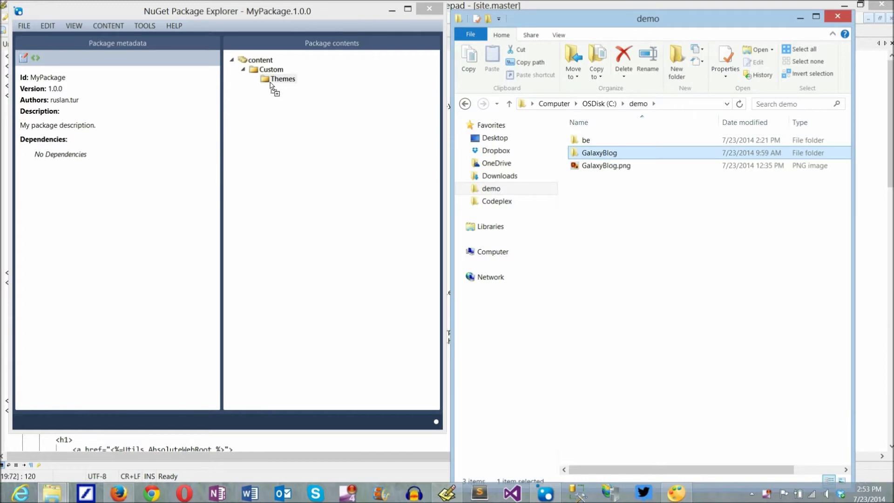
pyautogui.moveTo(284, 100); pyautogui.dragTo(272, 84)
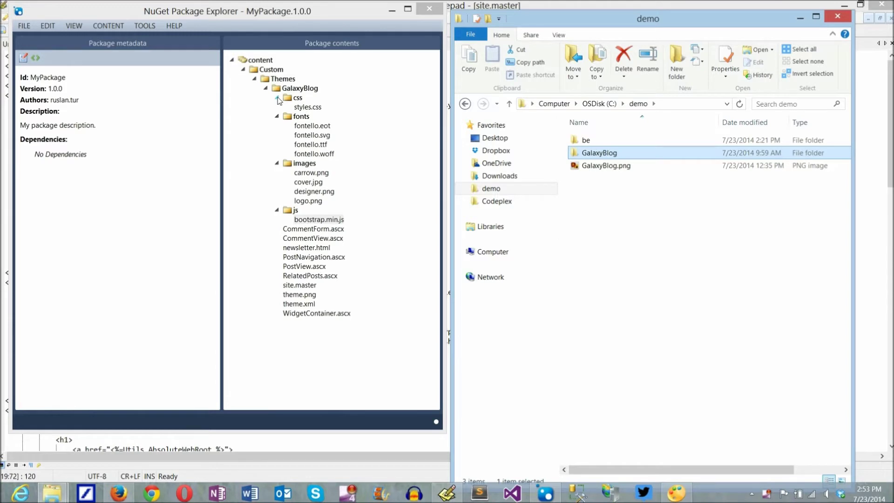
# Collapse the css, fonts, images and js subfolders and start editing package metadata
pyautogui.click(277, 97)
pyautogui.click(278, 116)
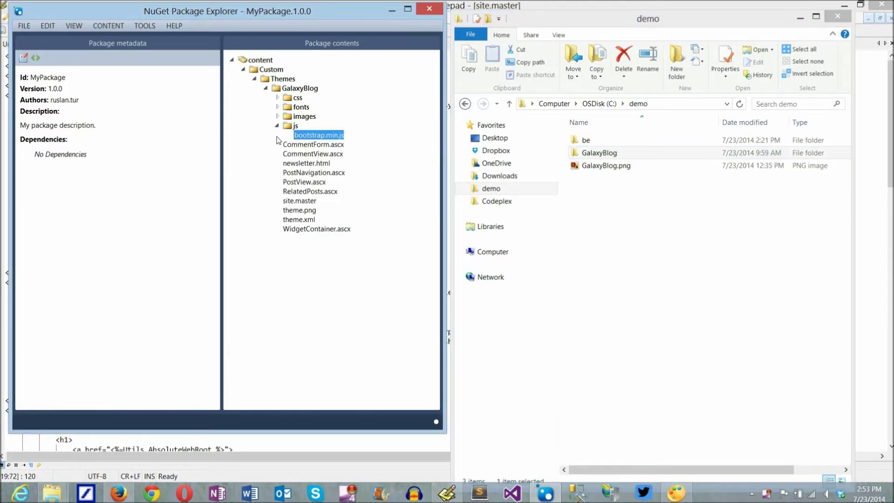
pyautogui.click(277, 125)
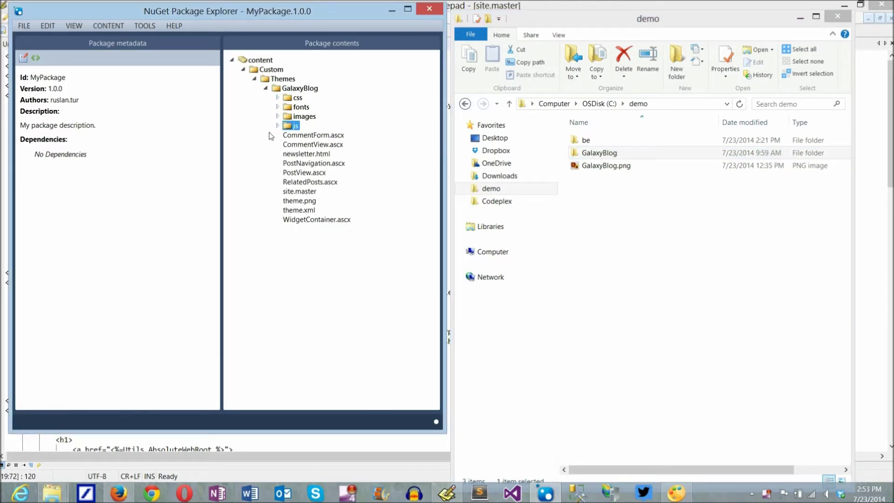
pyautogui.click(25, 57)
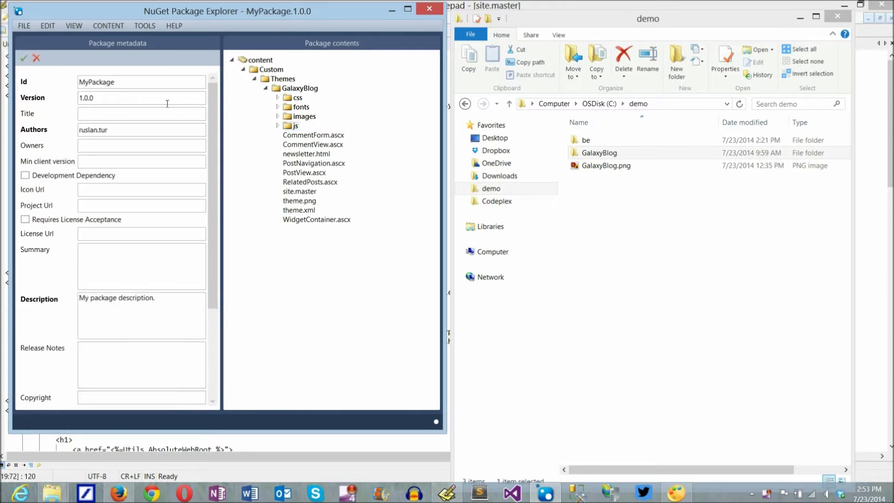
pyautogui.click(637, 107)
# Open GalaxyBlog's theme.xml in a text editor beside the package metadata panel
pyautogui.doubleClick(574, 153)
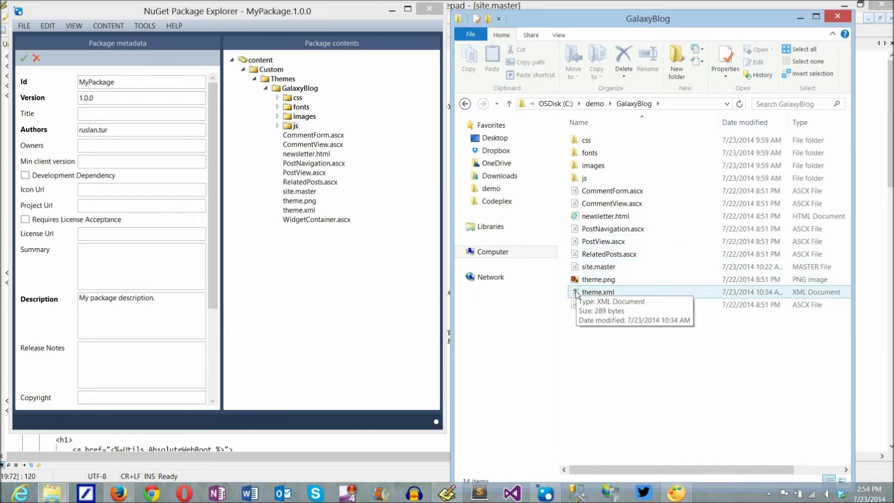
pyautogui.rightClick(575, 293)
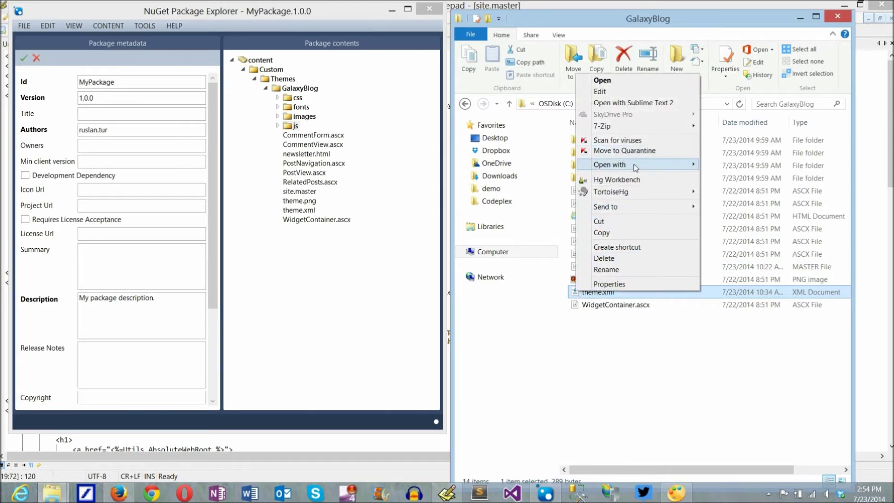
pyautogui.moveTo(609, 164)
pyautogui.click(733, 215)
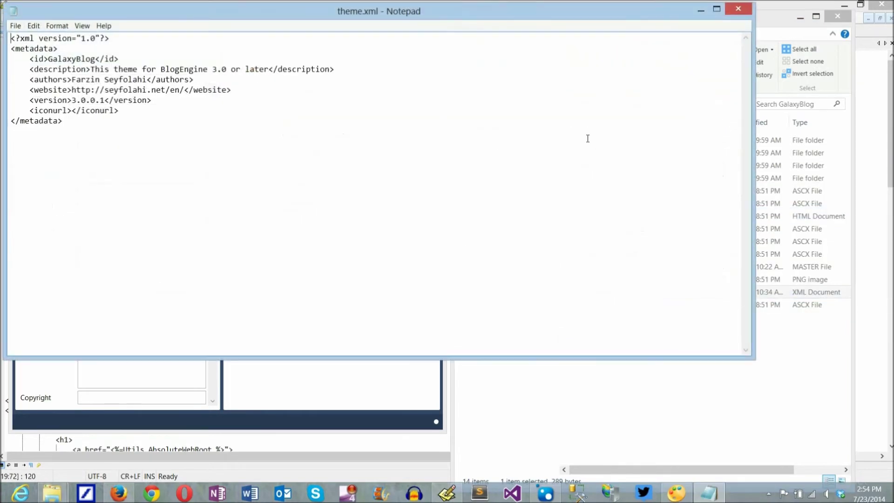
pyautogui.moveTo(753, 167); pyautogui.dragTo(423, 162)
pyautogui.moveTo(209, 18)
pyautogui.mouseDown()
pyautogui.moveTo(448, 70)
pyautogui.moveTo(702, 77)
pyautogui.mouseUp()
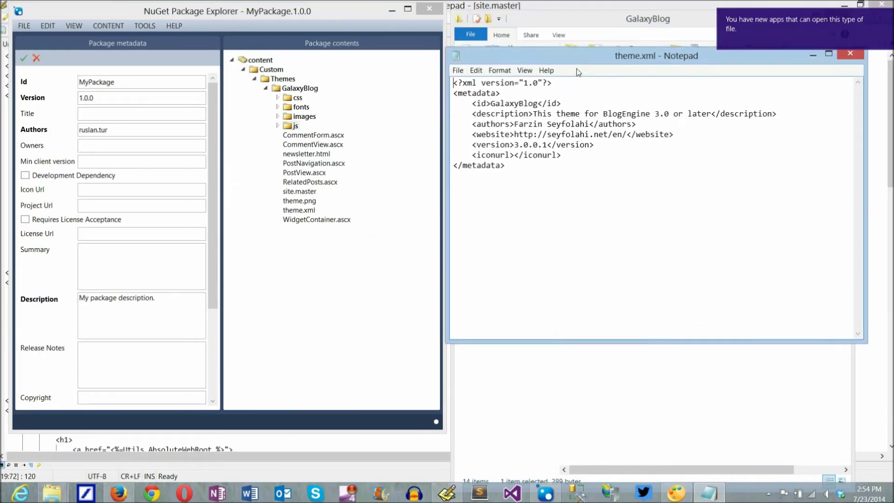
# Copy GalaxyBlog from theme.xml and paste it as the package Id
pyautogui.doubleClick(514, 125)
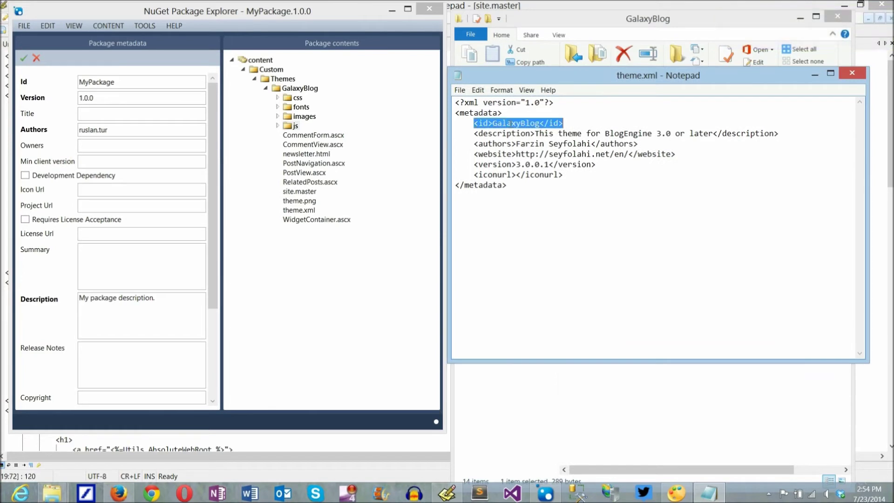
pyautogui.rightClick(509, 124)
pyautogui.click(493, 125)
pyautogui.moveTo(492, 123); pyautogui.dragTo(542, 124)
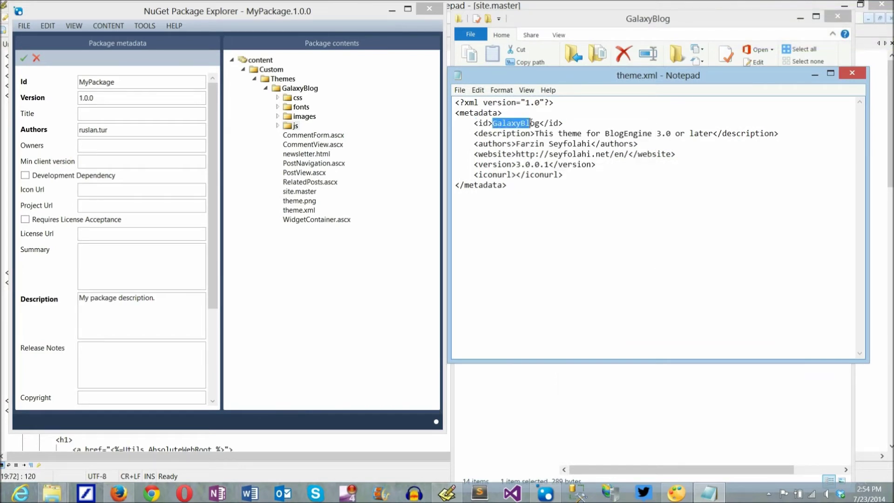
pyautogui.rightClick(531, 123)
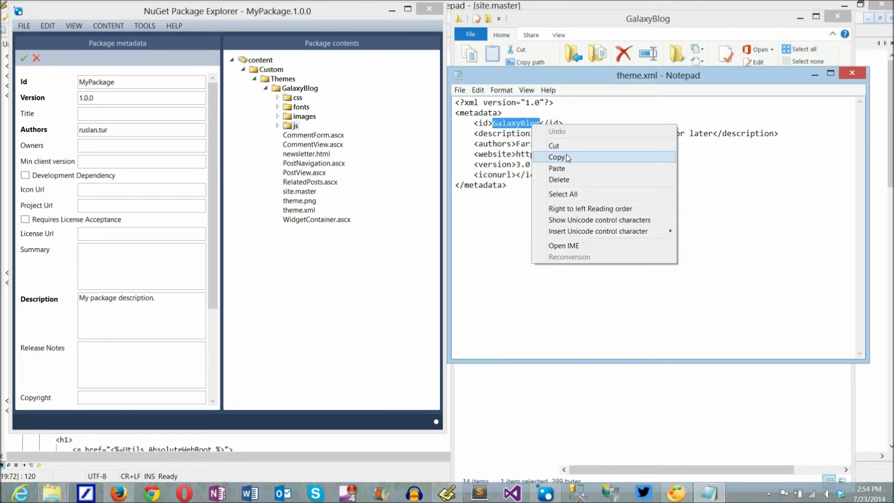
pyautogui.click(566, 155)
pyautogui.doubleClick(120, 82)
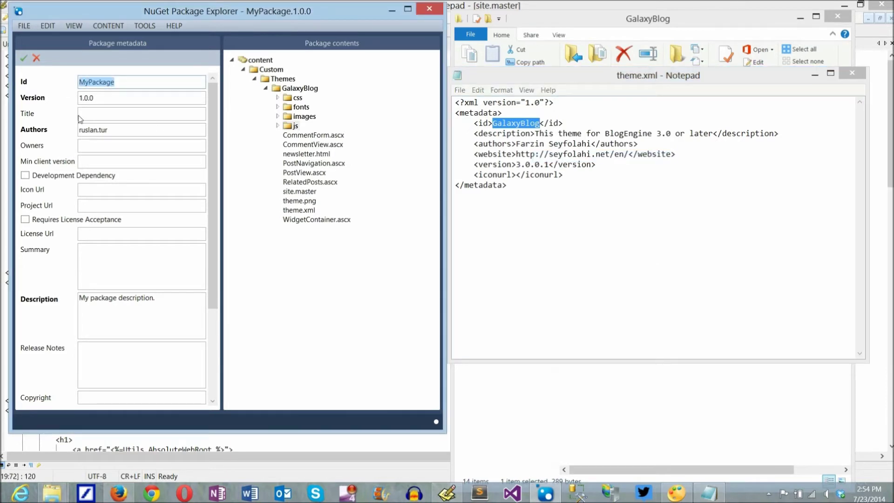
pyautogui.hotkey('ctrl', 'v')
# Set Version to 3.0.0.1 and fill the Title with GalaxyBlog
pyautogui.doubleClick(92, 98)
pyautogui.write('3')
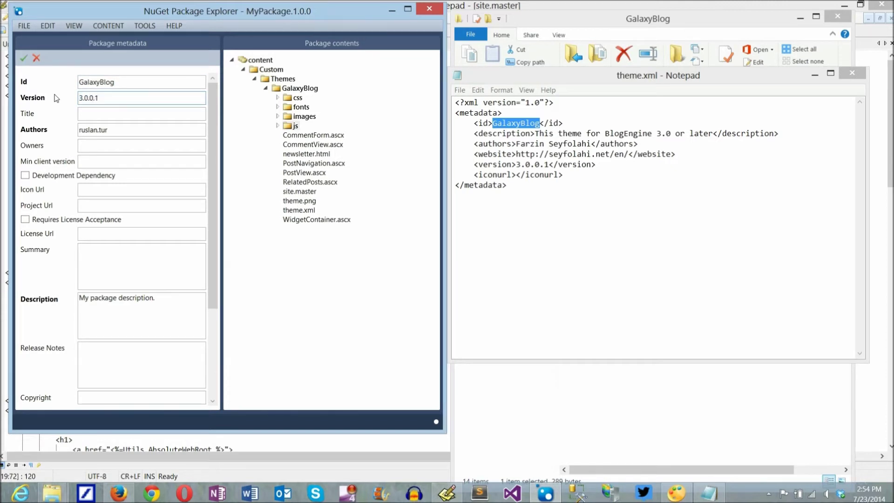
pyautogui.click(101, 113)
pyautogui.hotkey('ctrl', 'v')
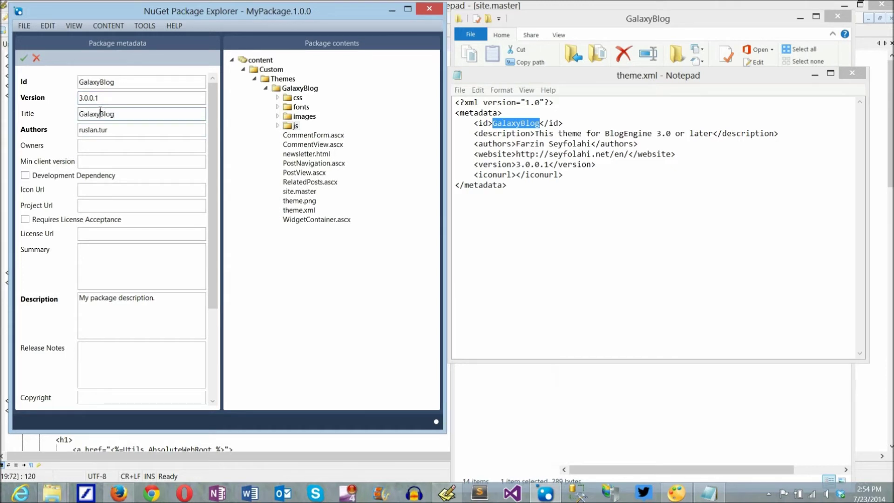
pyautogui.click(99, 113)
# Copy the theme author's name from theme.xml into Authors
pyautogui.moveTo(516, 144); pyautogui.dragTo(591, 144)
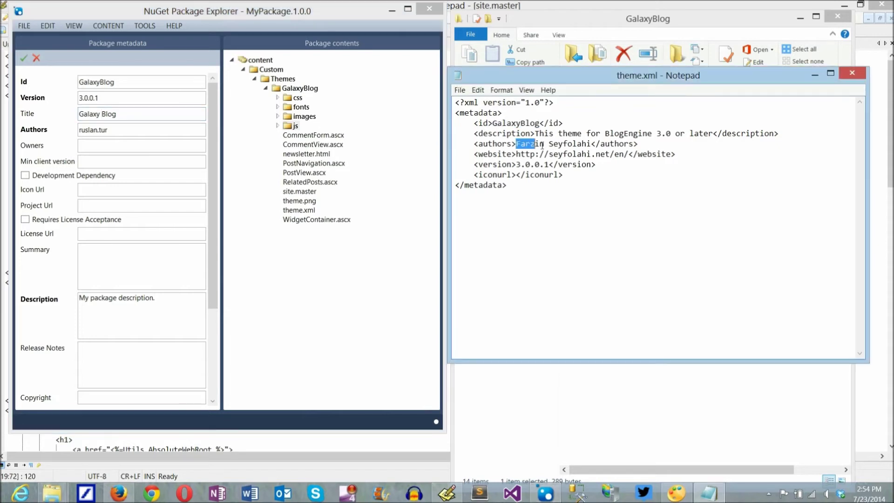
pyautogui.rightClick(577, 147)
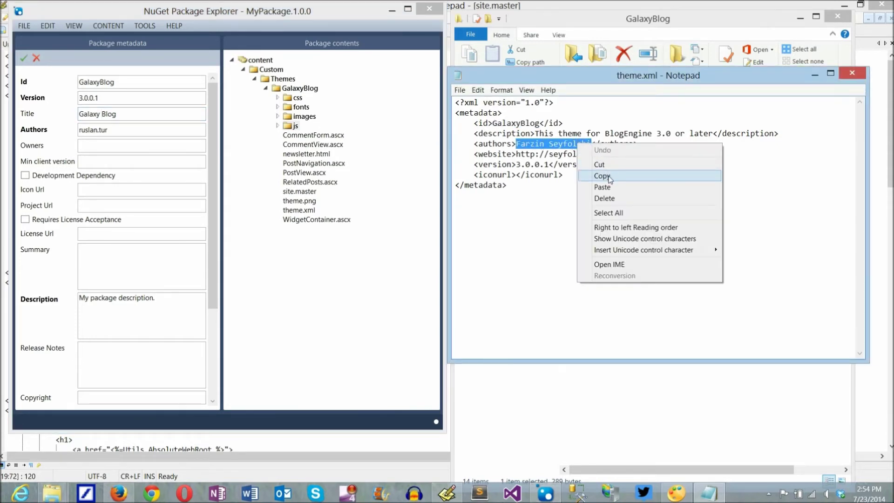
pyautogui.click(610, 177)
pyautogui.doubleClick(117, 131)
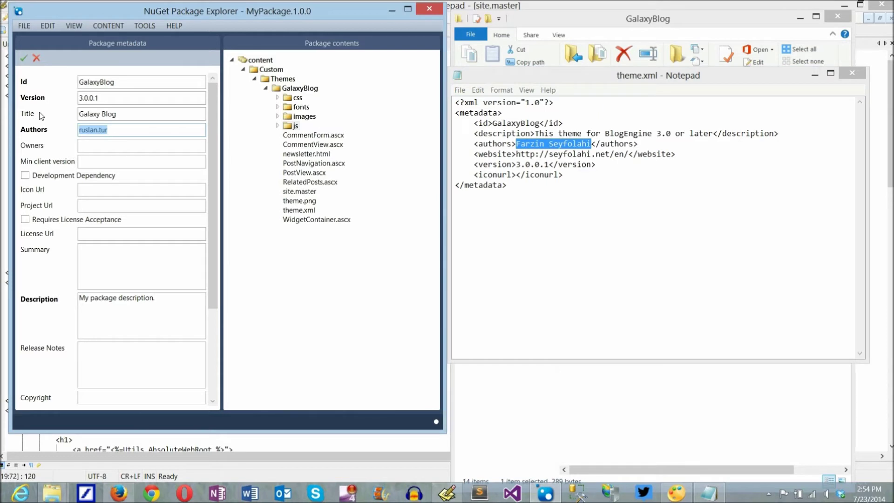
pyautogui.hotkey('ctrl', 'v')
# Copy the website address from theme.xml into Project Url
pyautogui.moveTo(518, 155); pyautogui.dragTo(626, 157)
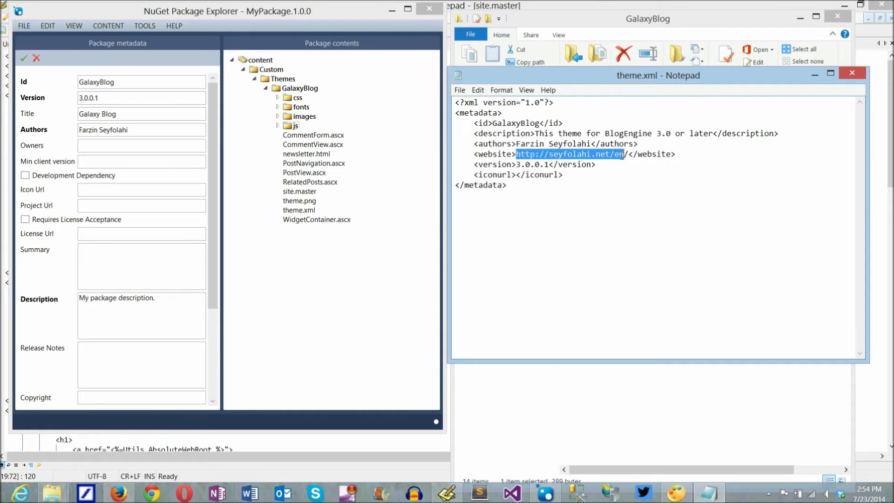
pyautogui.rightClick(598, 152)
pyautogui.click(639, 188)
pyautogui.click(104, 205)
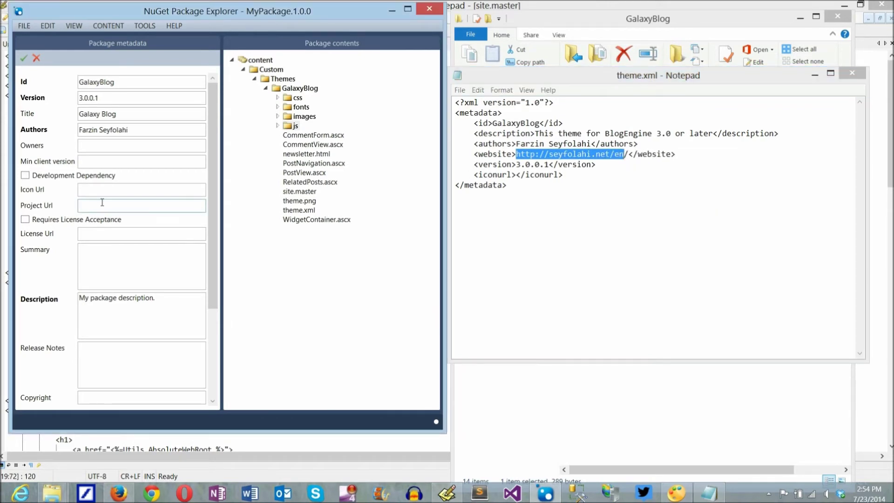
pyautogui.hotkey('ctrl', 'v')
# Replace the Description with the theme.xml description sentence and enter the Tags
pyautogui.moveTo(536, 133); pyautogui.dragTo(710, 133)
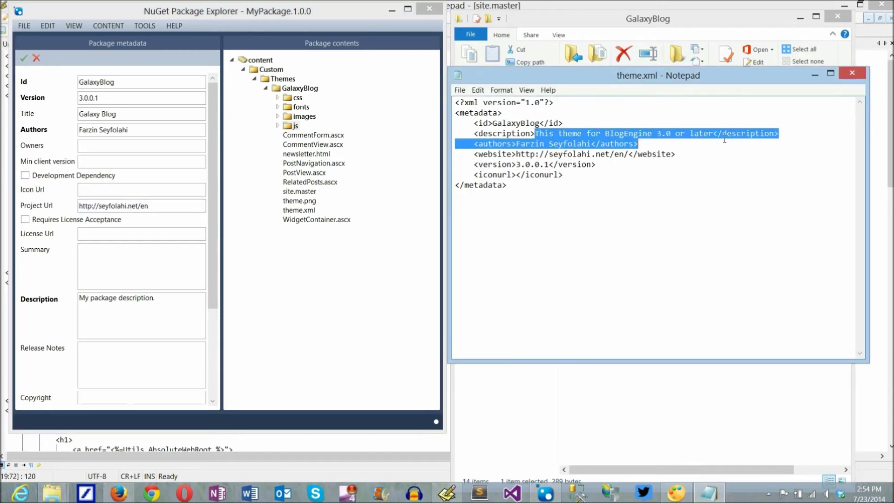
pyautogui.rightClick(691, 134)
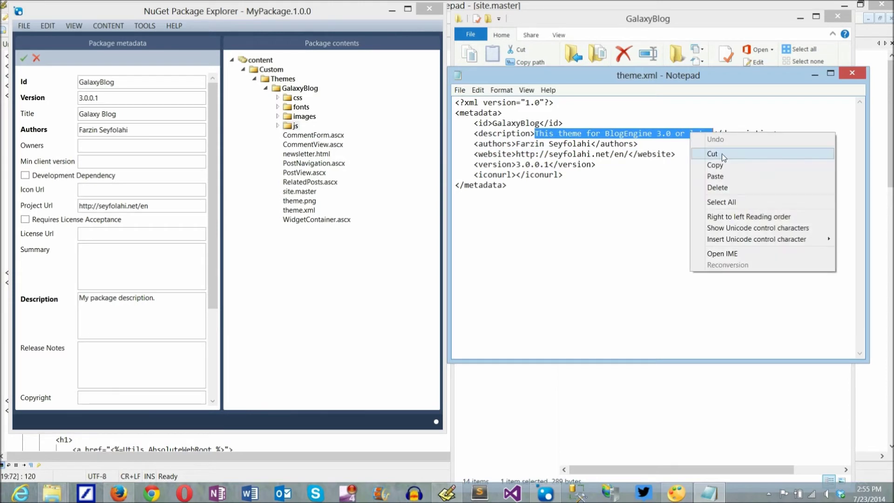
pyautogui.click(730, 167)
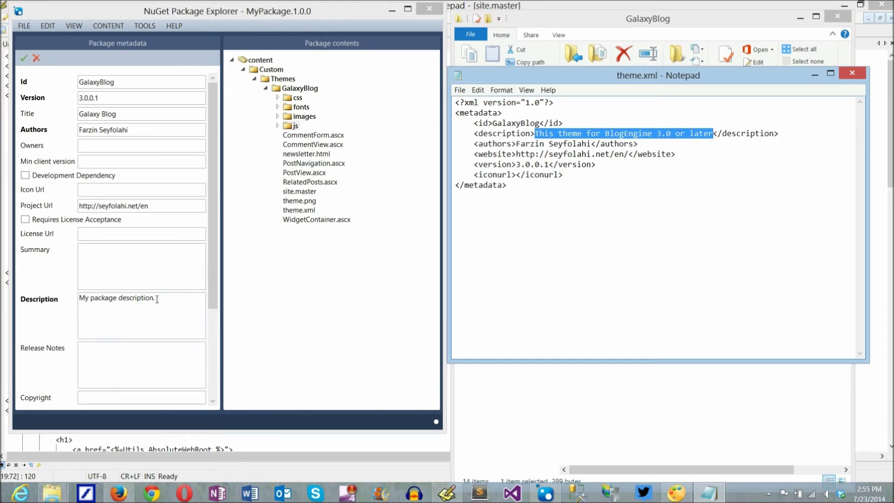
pyautogui.moveTo(157, 298); pyautogui.dragTo(80, 298)
pyautogui.hotkey('ctrl', 'v')
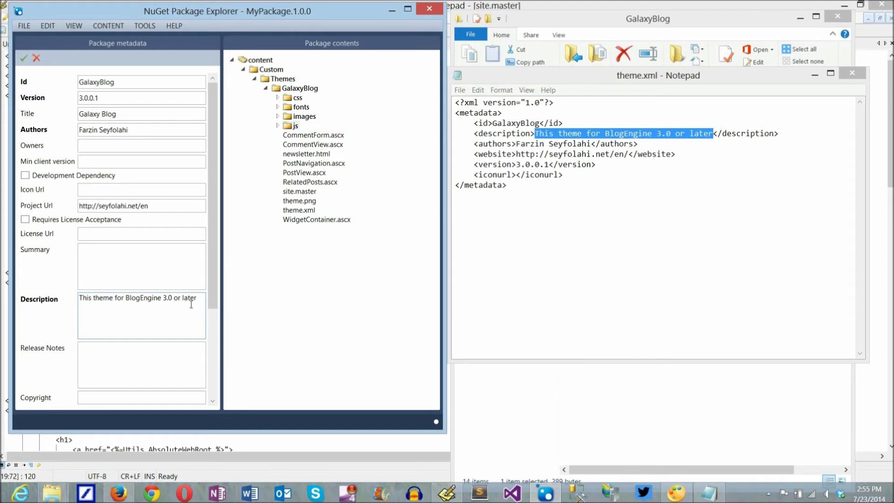
pyautogui.moveTo(213, 247); pyautogui.dragTo(201, 347)
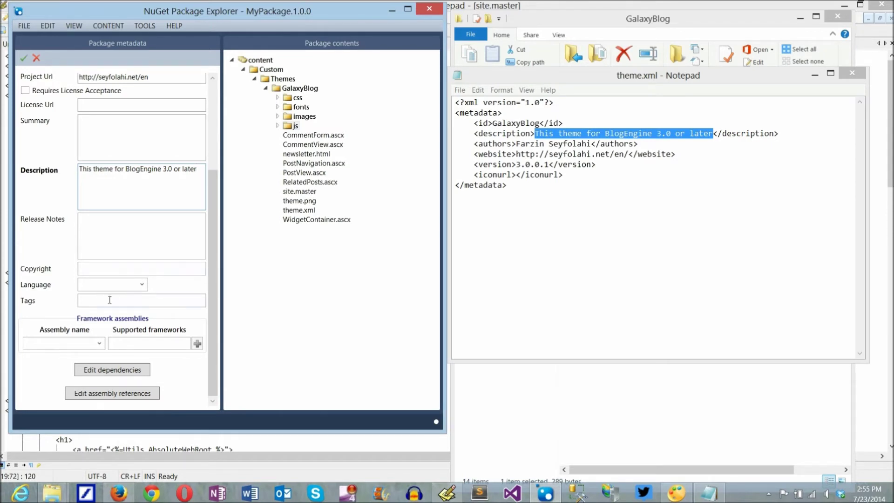
pyautogui.click(110, 299)
pyautogui.write('th')
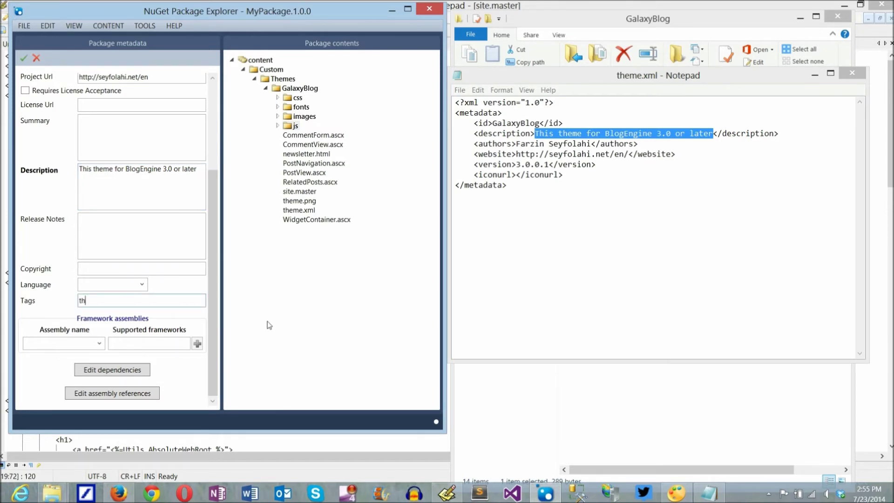
pyautogui.write('eme, galaxy, galaxyblog')
pyautogui.moveTo(211, 287); pyautogui.dragTo(211, 84)
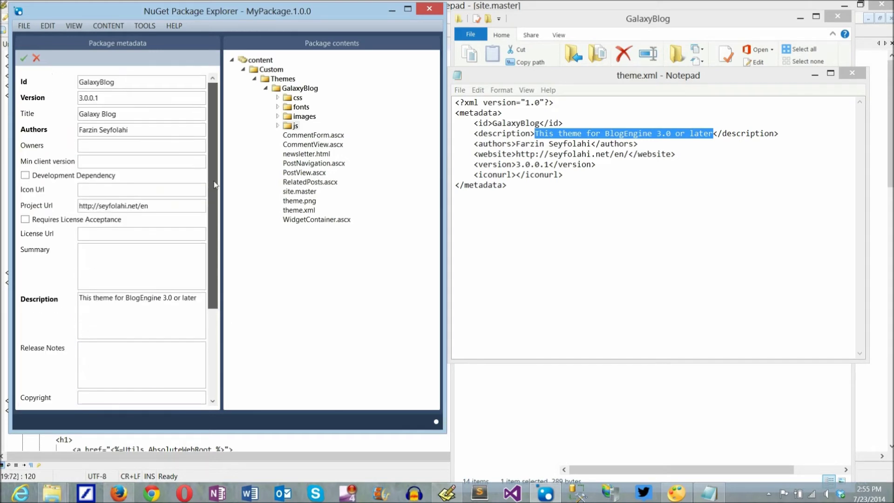
# Accept the metadata and save GalaxyBlog.3.0.0.1.nupkg to C:\demo
pyautogui.click(25, 59)
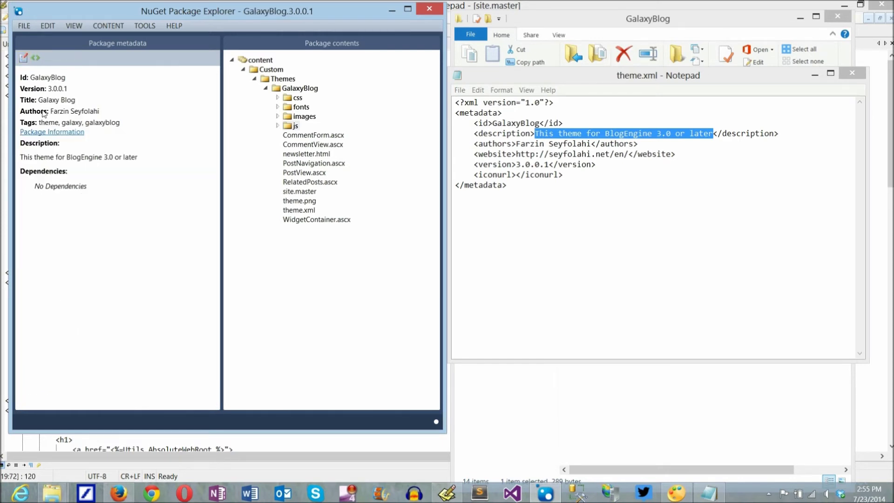
pyautogui.click(23, 26)
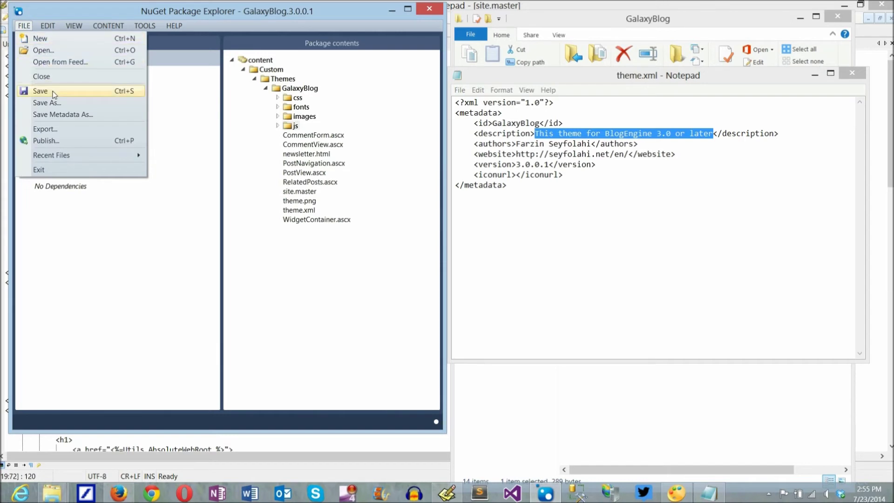
pyautogui.click(41, 91)
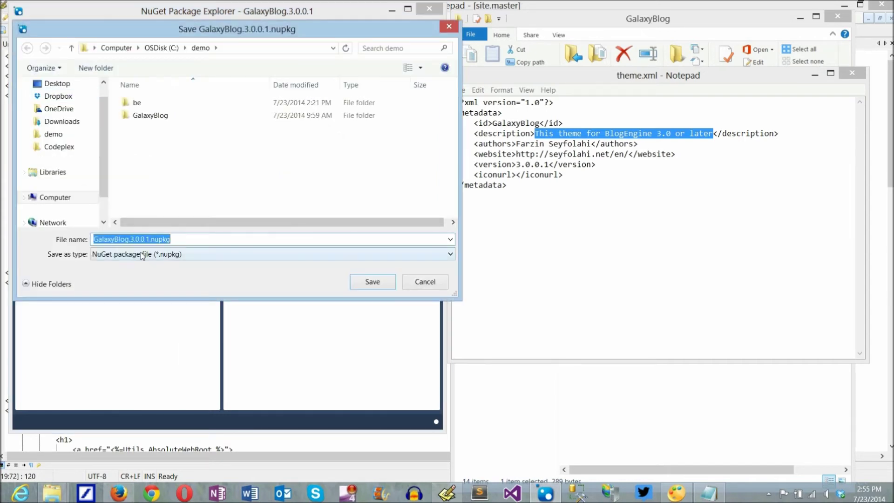
pyautogui.click(371, 281)
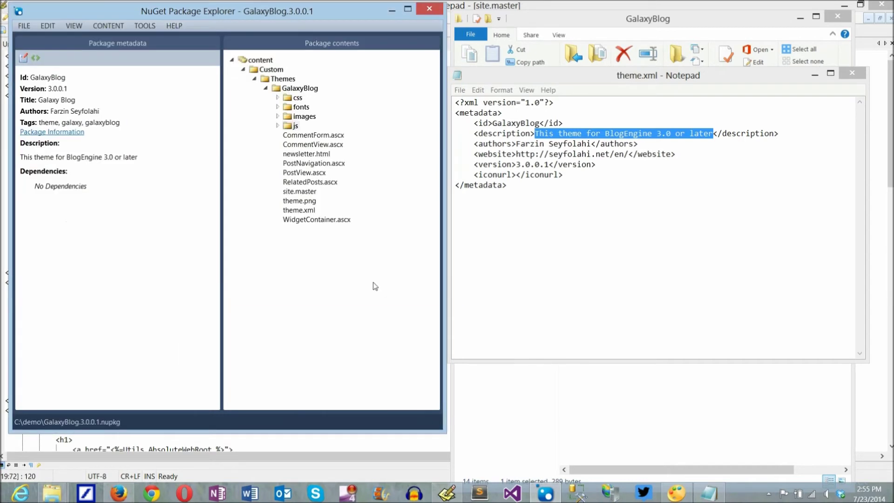
pyautogui.click(119, 493)
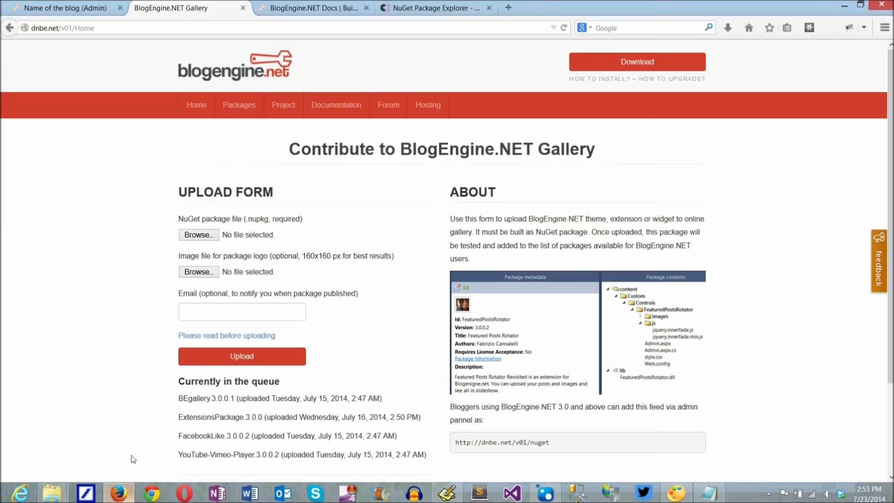
# Select GalaxyBlog.3.0.0.1.nupkg in the gallery upload form and submit it
pyautogui.click(197, 235)
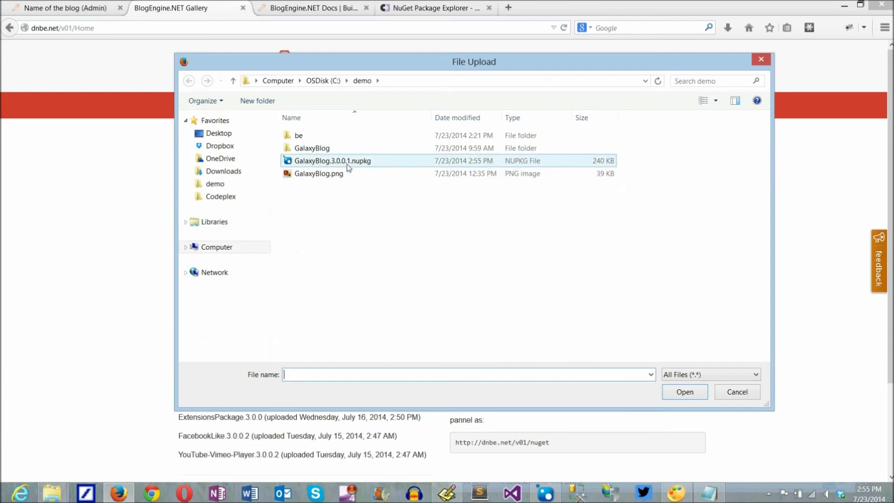
pyautogui.click(333, 161)
pyautogui.click(684, 392)
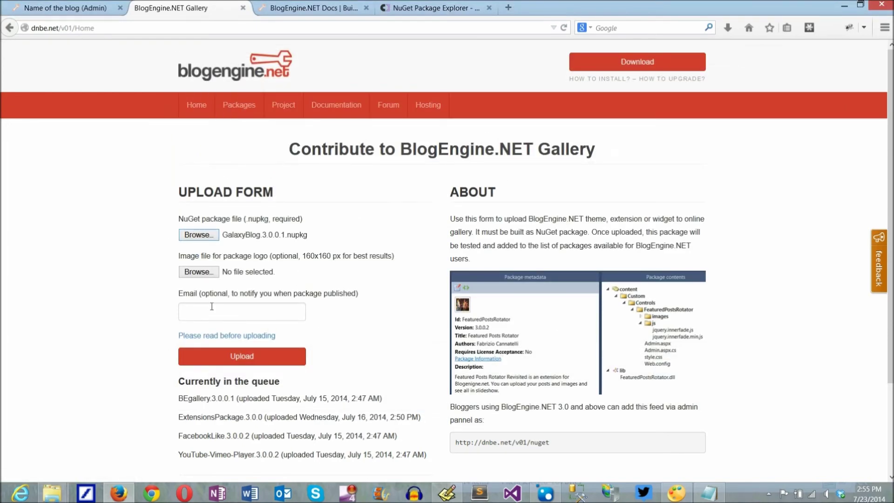
pyautogui.click(241, 356)
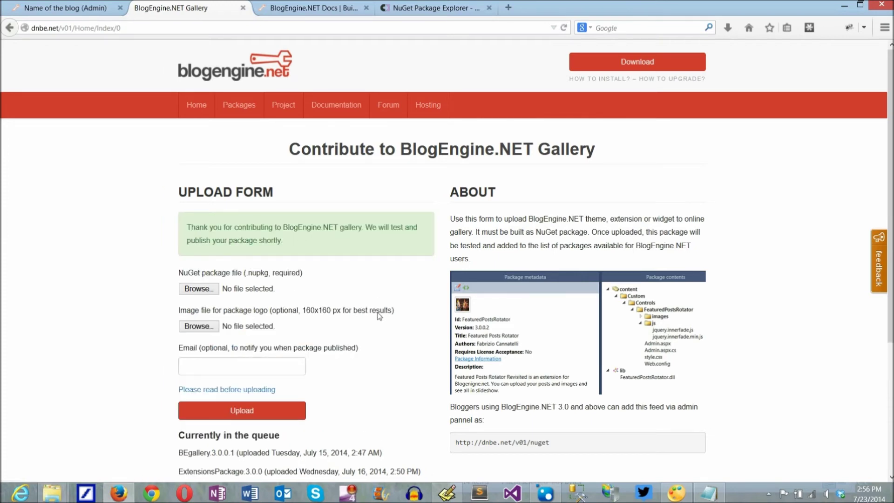
pyautogui.scroll(-3, 381, 315)
pyautogui.scroll(-3, 377, 316)
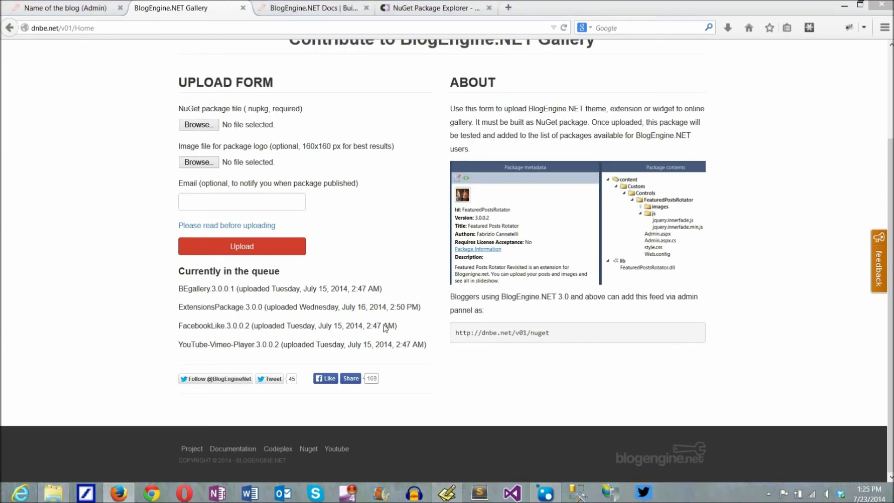
# Install Galaxy Blog from the Admin gallery, then review GalaxyBlog's theme details without changes
pyautogui.click(55, 7)
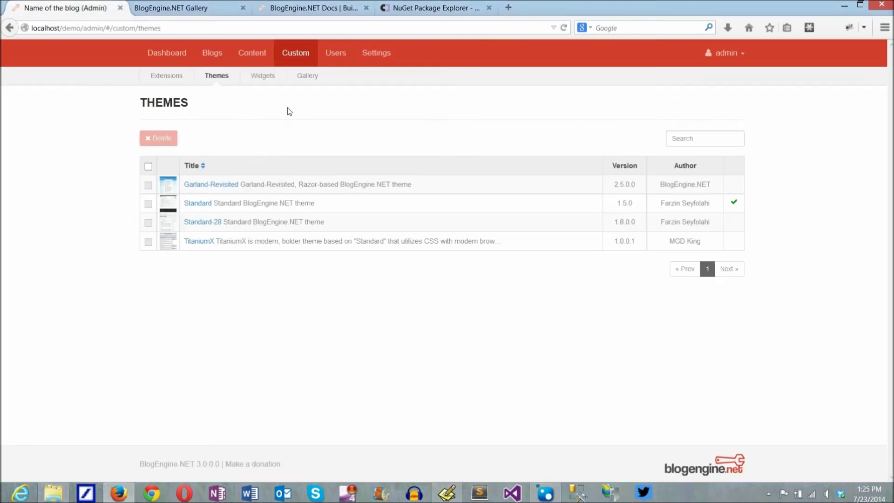
pyautogui.click(307, 76)
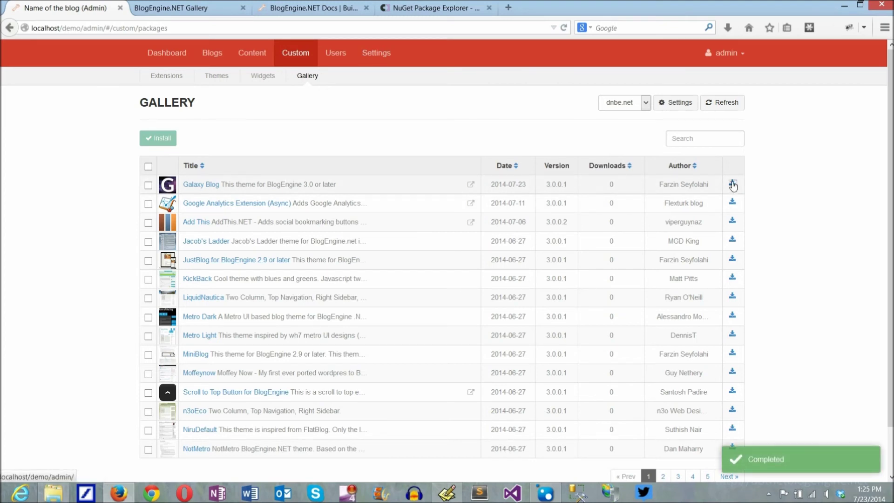
pyautogui.click(216, 76)
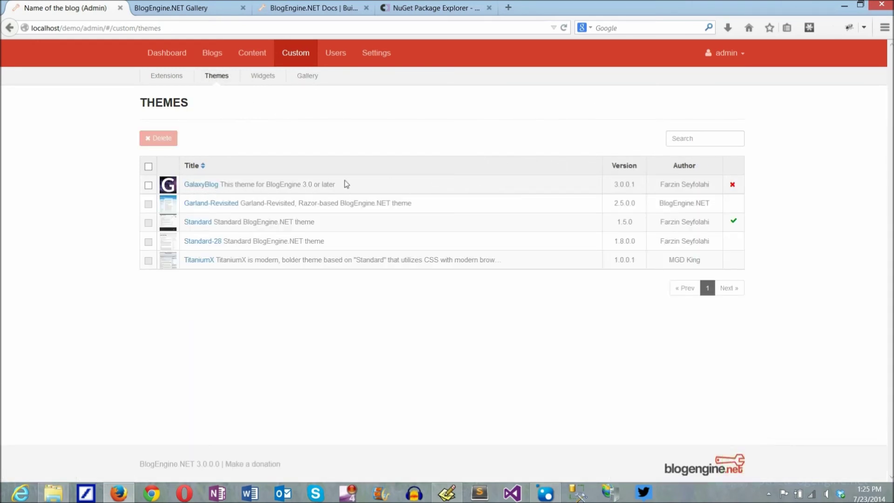
pyautogui.click(201, 184)
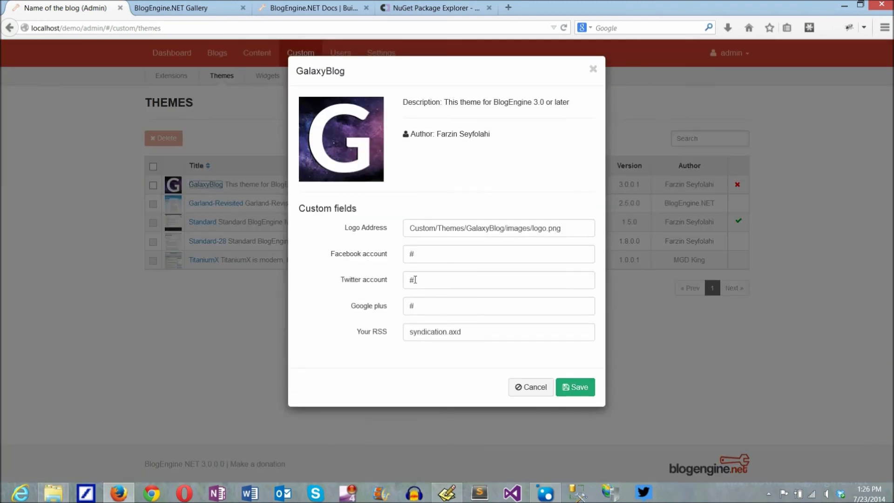
pyautogui.click(534, 388)
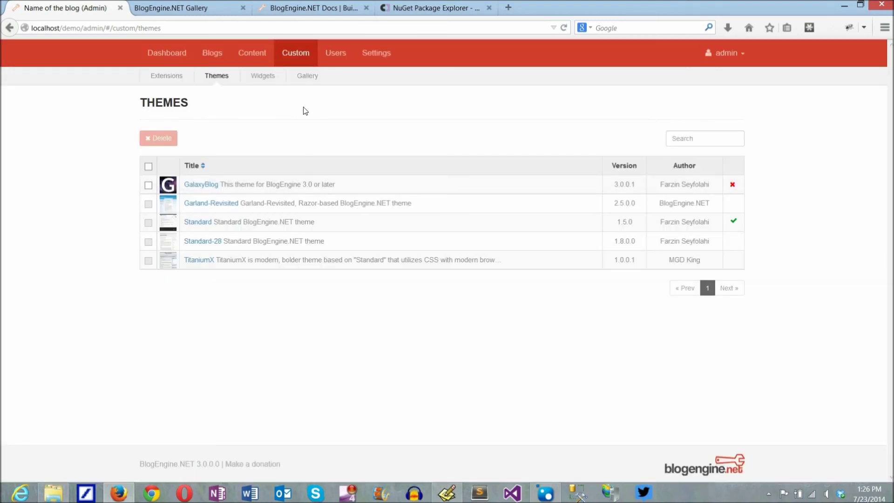
# Choose GalaxyBlog as current theme in Settings > Basic, save, and view the blog
pyautogui.click(375, 53)
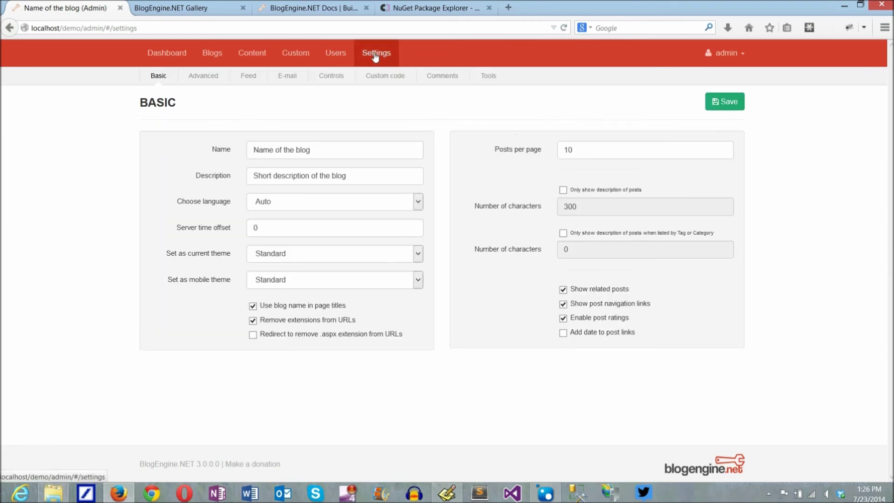
pyautogui.click(417, 254)
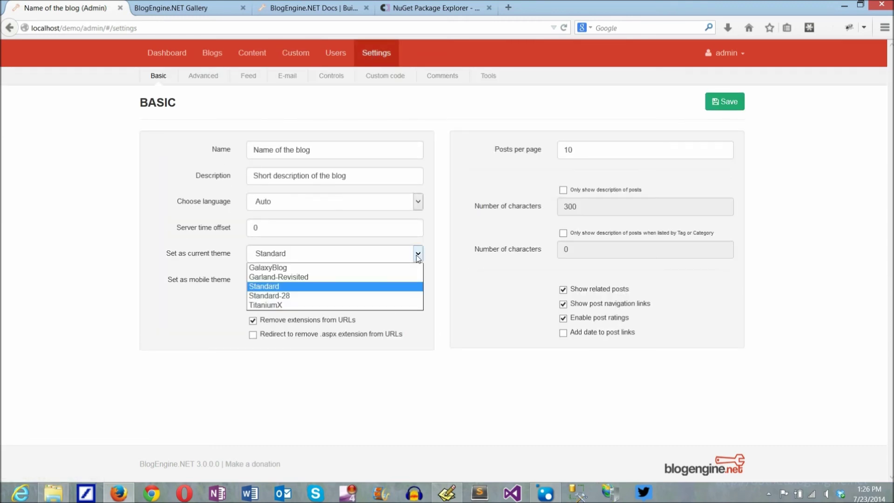
pyautogui.click(274, 269)
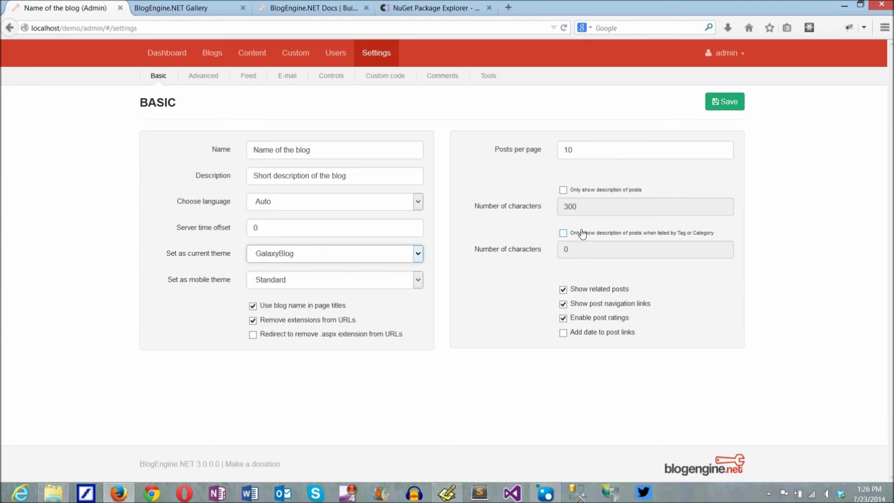
pyautogui.click(722, 104)
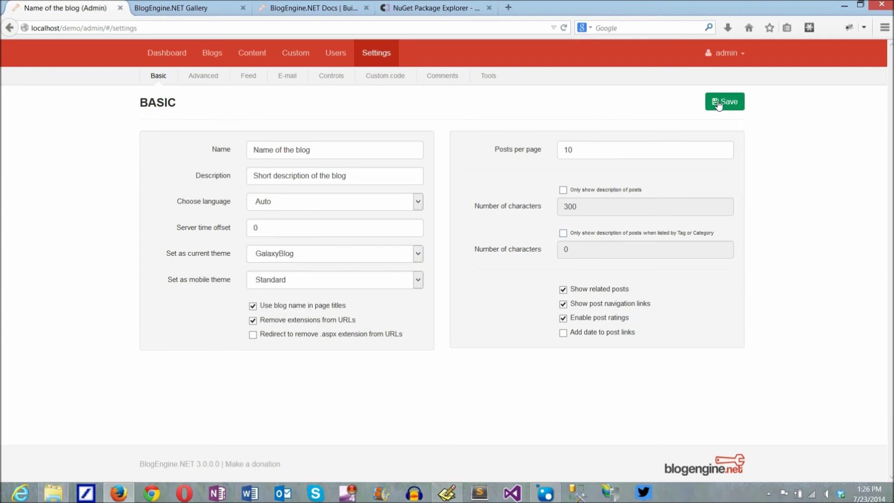
pyautogui.click(720, 56)
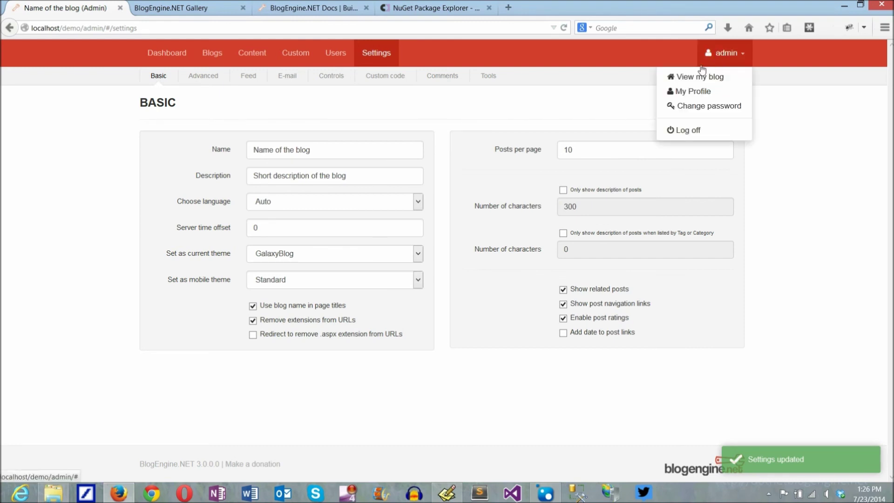
pyautogui.click(693, 79)
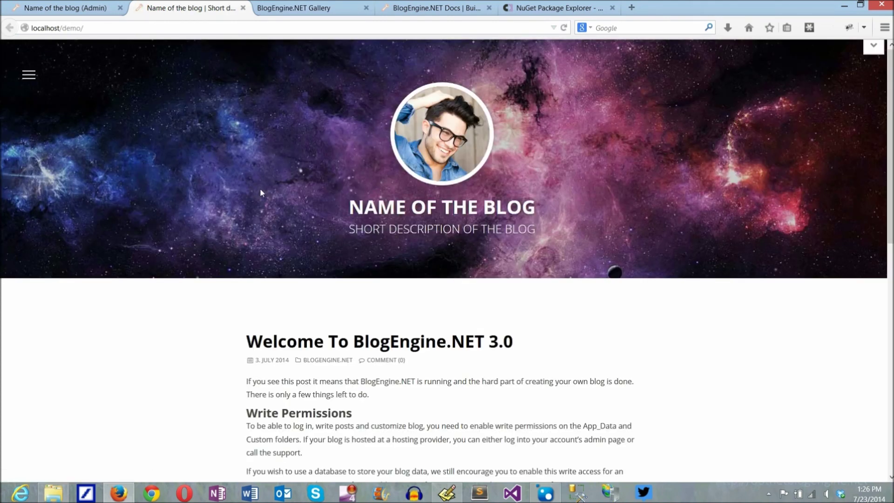
pyautogui.scroll(-5, 260, 188)
pyautogui.scroll(-5, 257, 209)
pyautogui.scroll(-5, 255, 223)
pyautogui.scroll(-3, 252, 245)
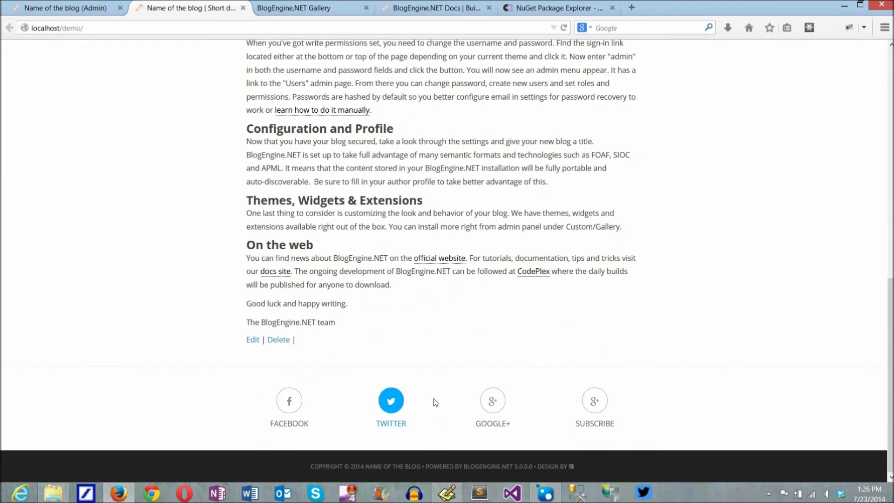
pyautogui.scroll(5, 322, 147)
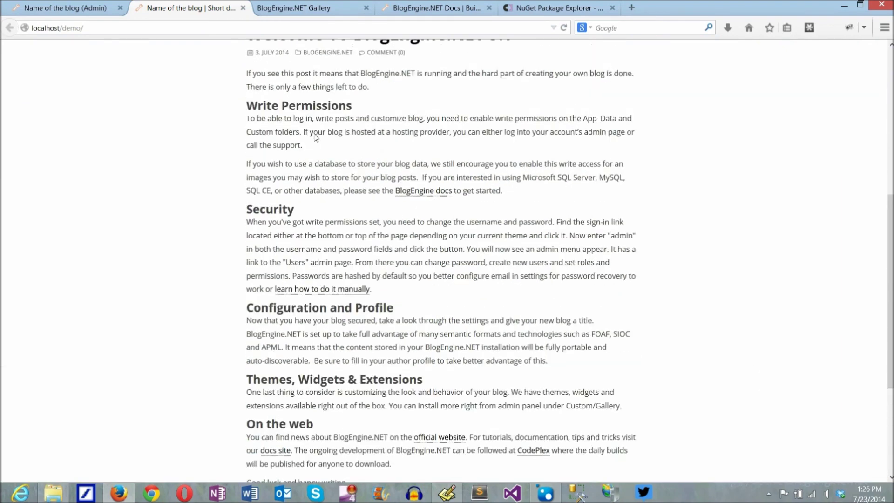
pyautogui.scroll(5, 314, 137)
pyautogui.scroll(3, 310, 132)
pyautogui.click(28, 75)
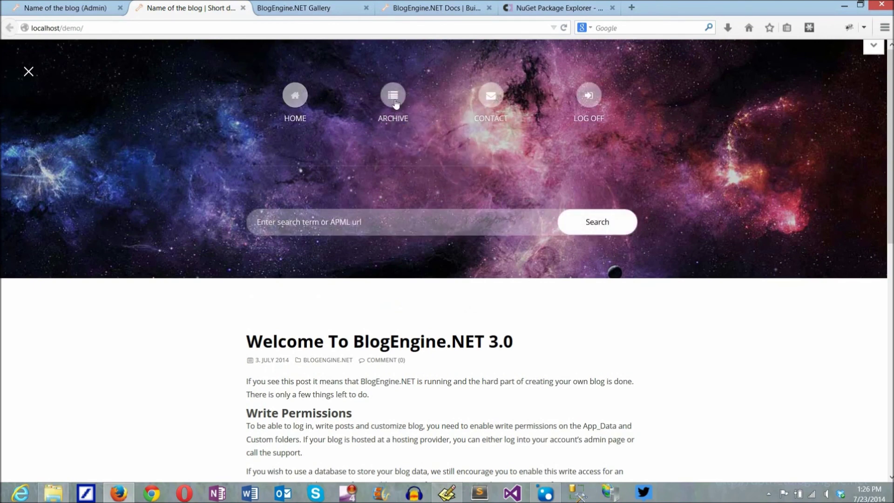
pyautogui.click(393, 97)
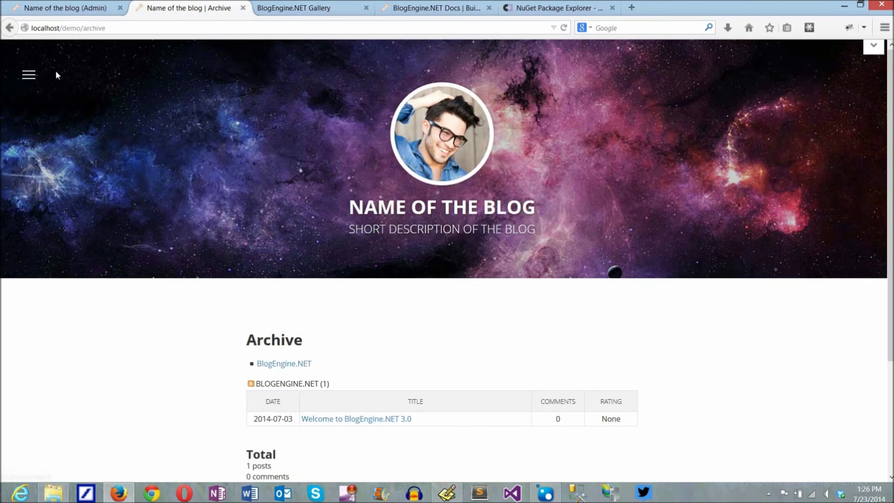
pyautogui.click(28, 74)
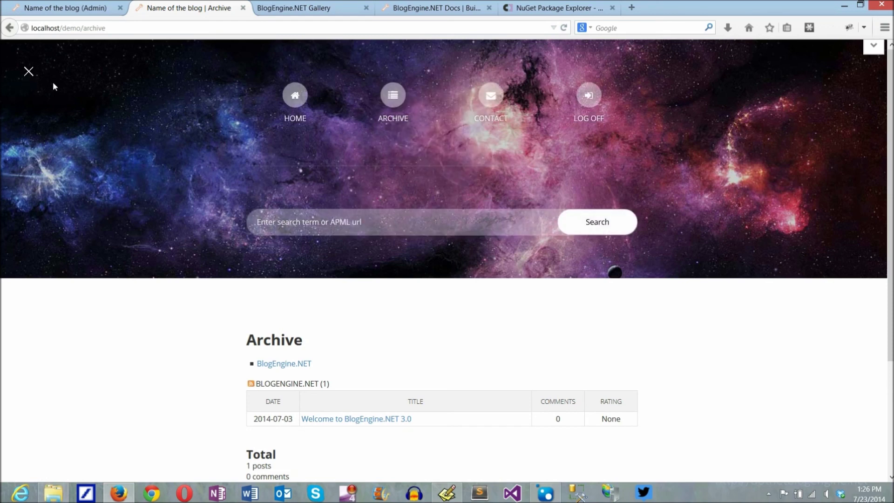
pyautogui.click(491, 98)
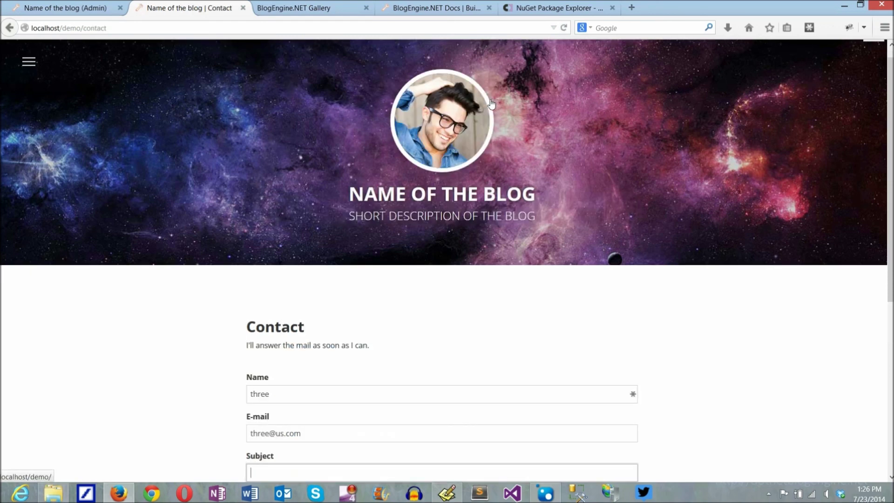
pyautogui.click(28, 62)
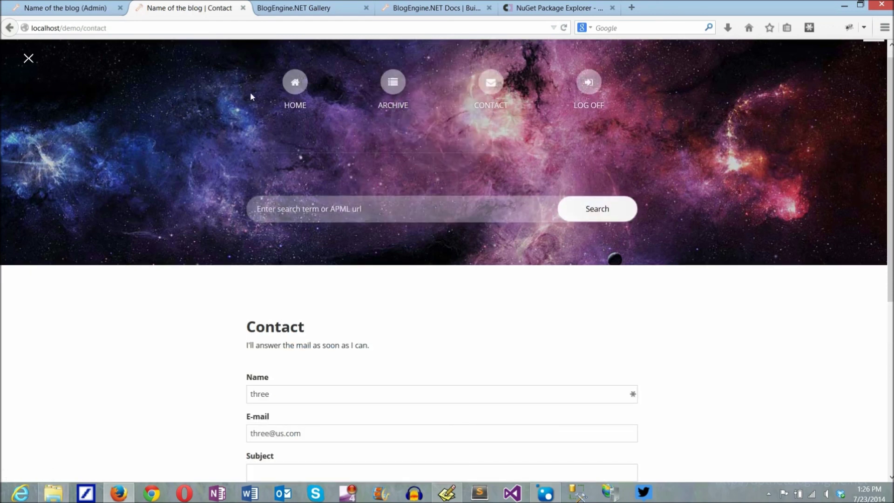
pyautogui.click(295, 86)
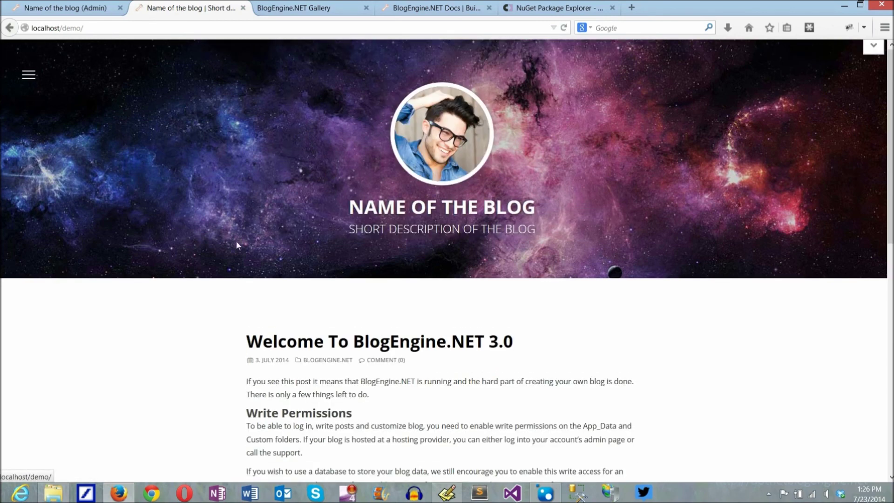